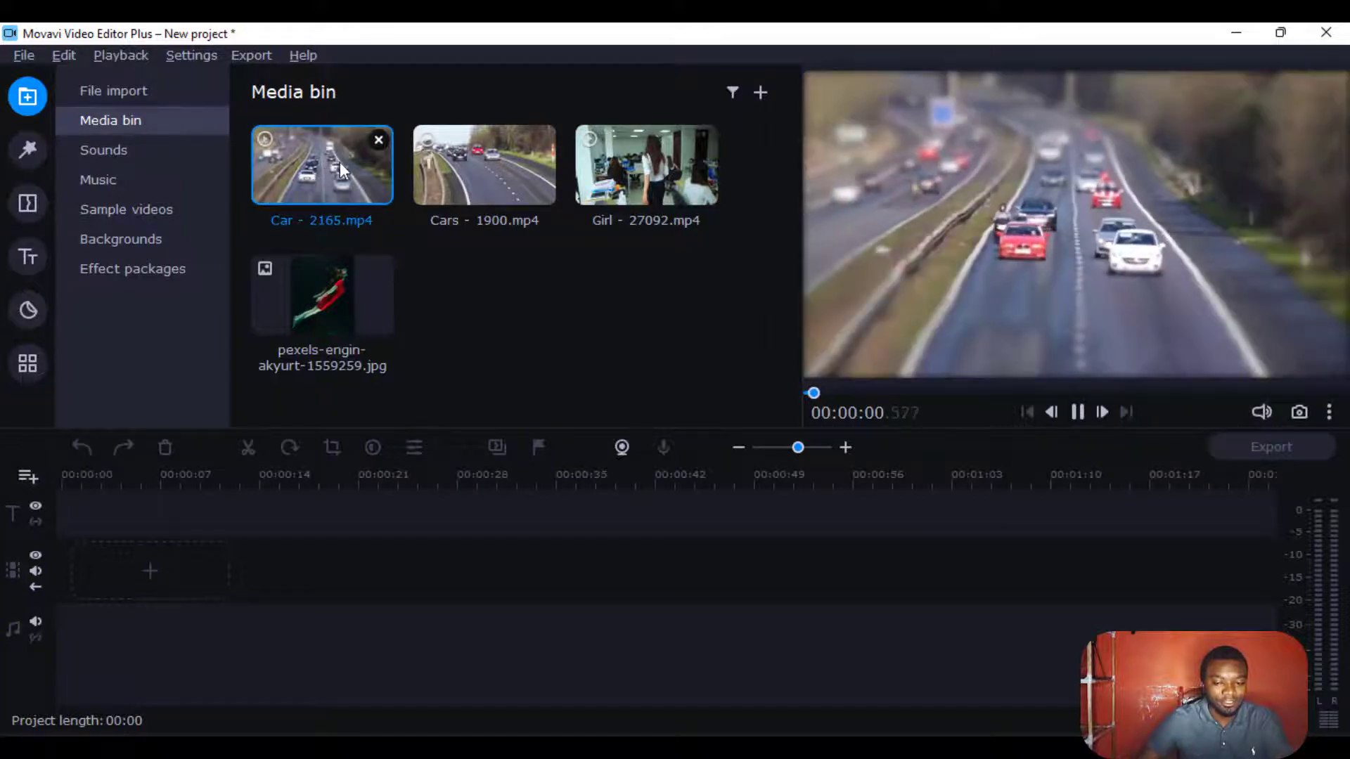
- Add Cars - 1900.mp4 to the video track and delete its linked audio
left_click(496, 182)
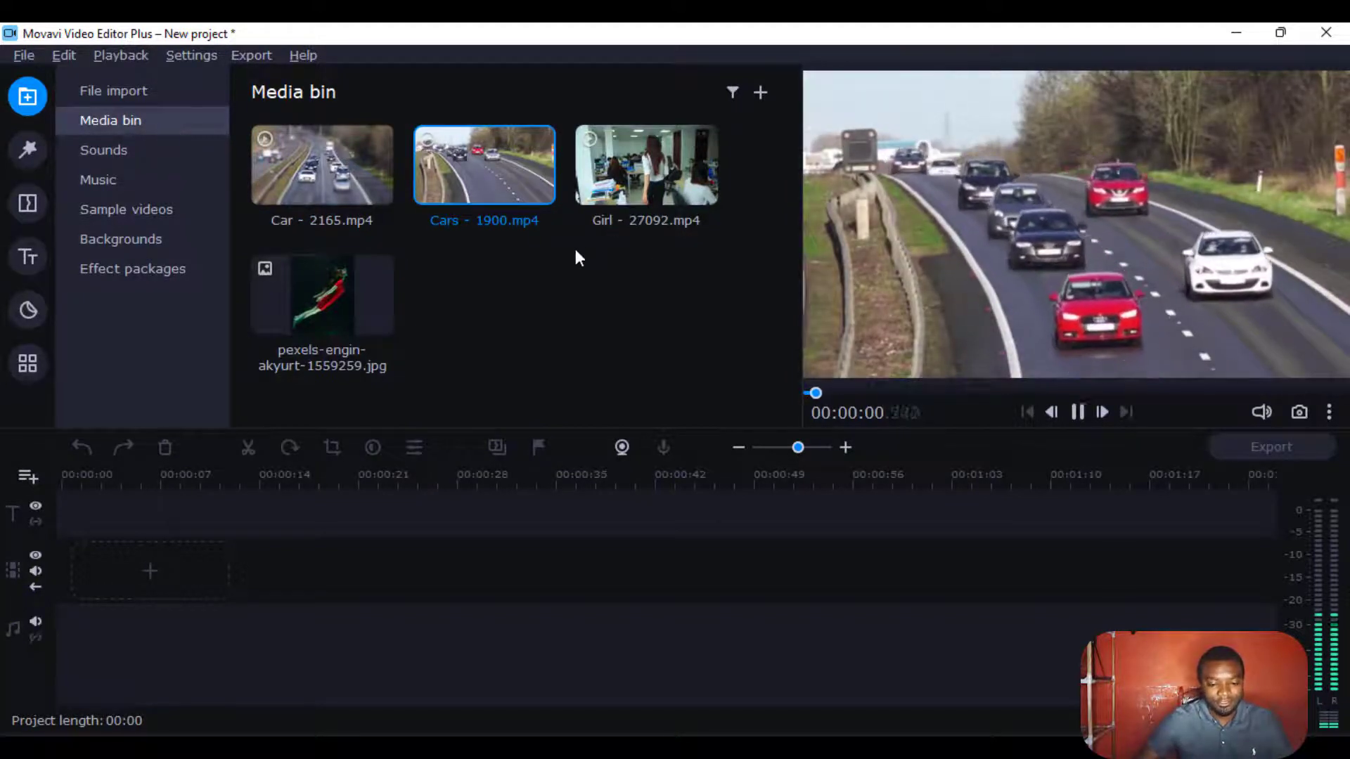
double_click(471, 180)
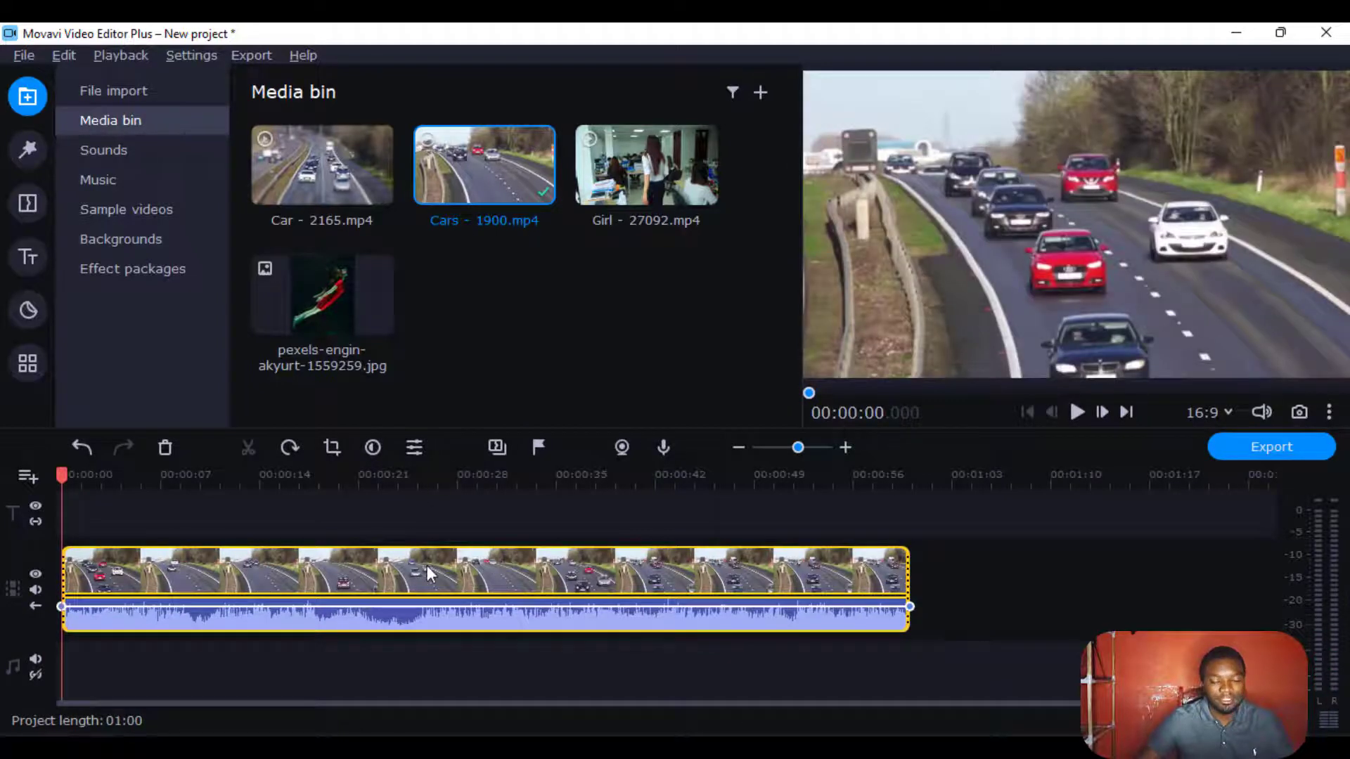
left_click(355, 612)
key("Delete")
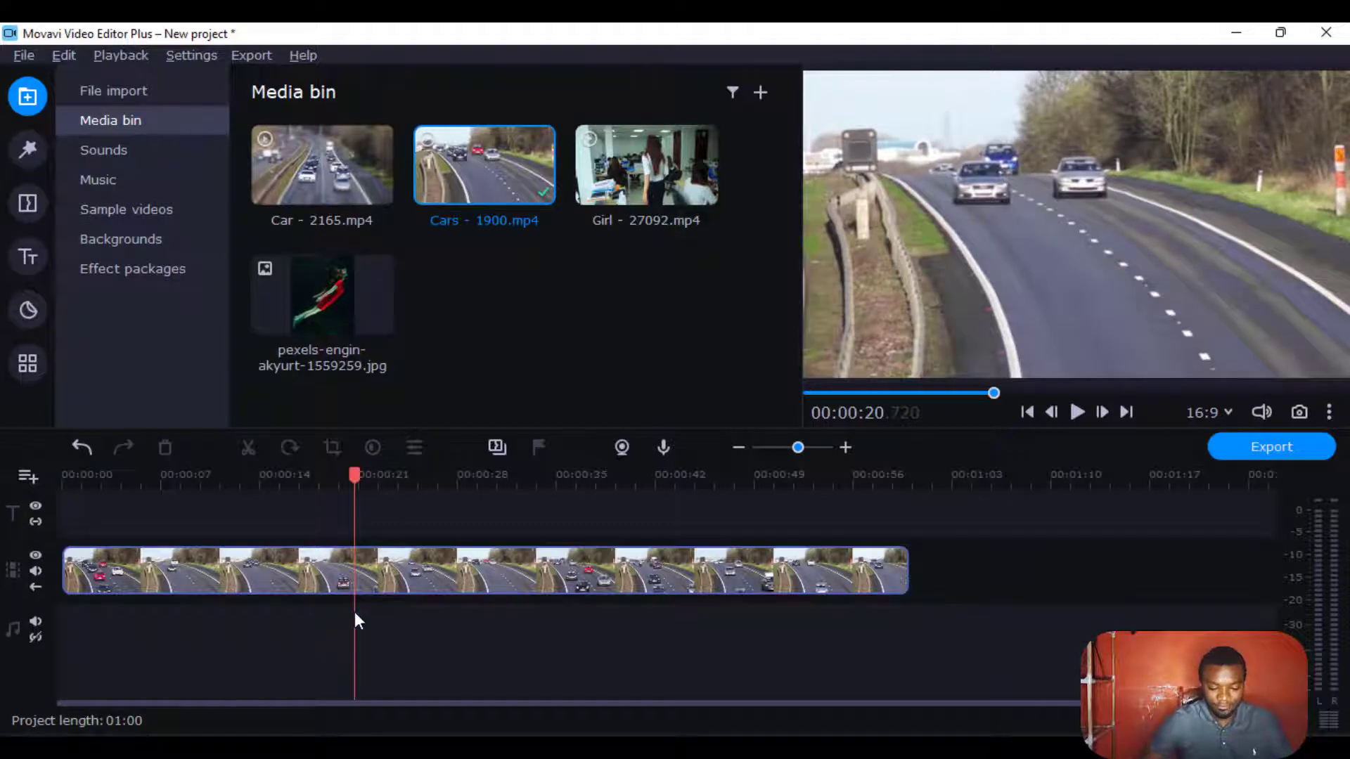
- Split the cars clip at about 00:00:07.560 and delete the part after the cut
left_click_drag(354, 476, 65, 504)
key("space")
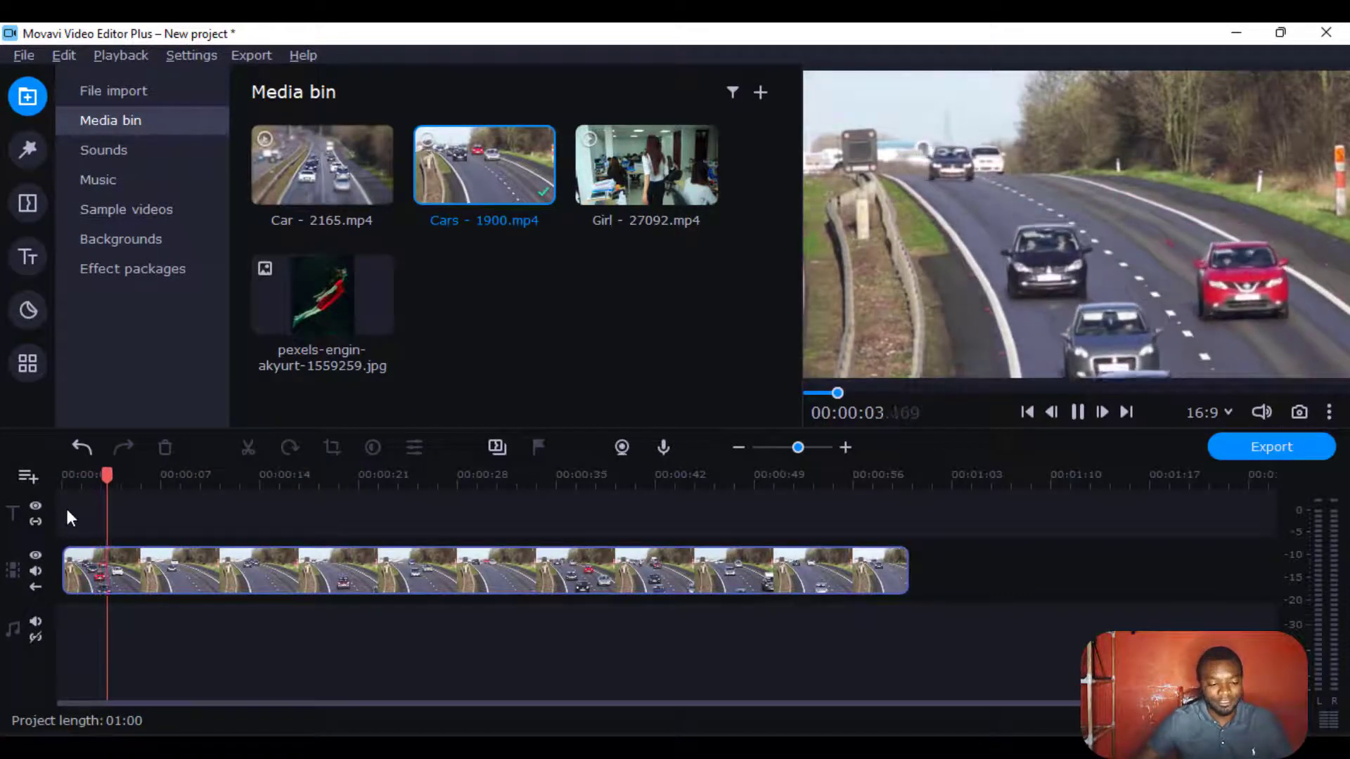
key("space")
left_click_drag(105, 472, 168, 494)
left_click(208, 556)
left_click(246, 450)
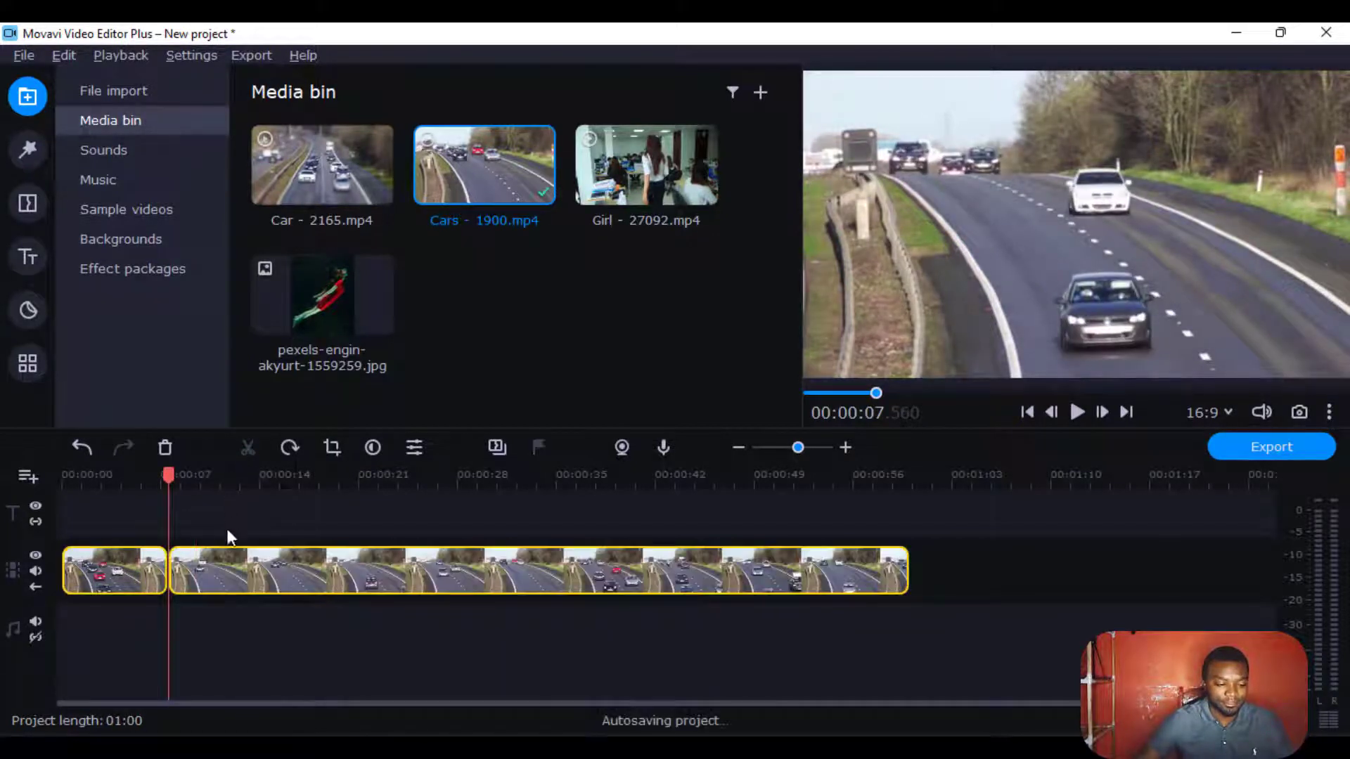
left_click(242, 559)
key("Delete")
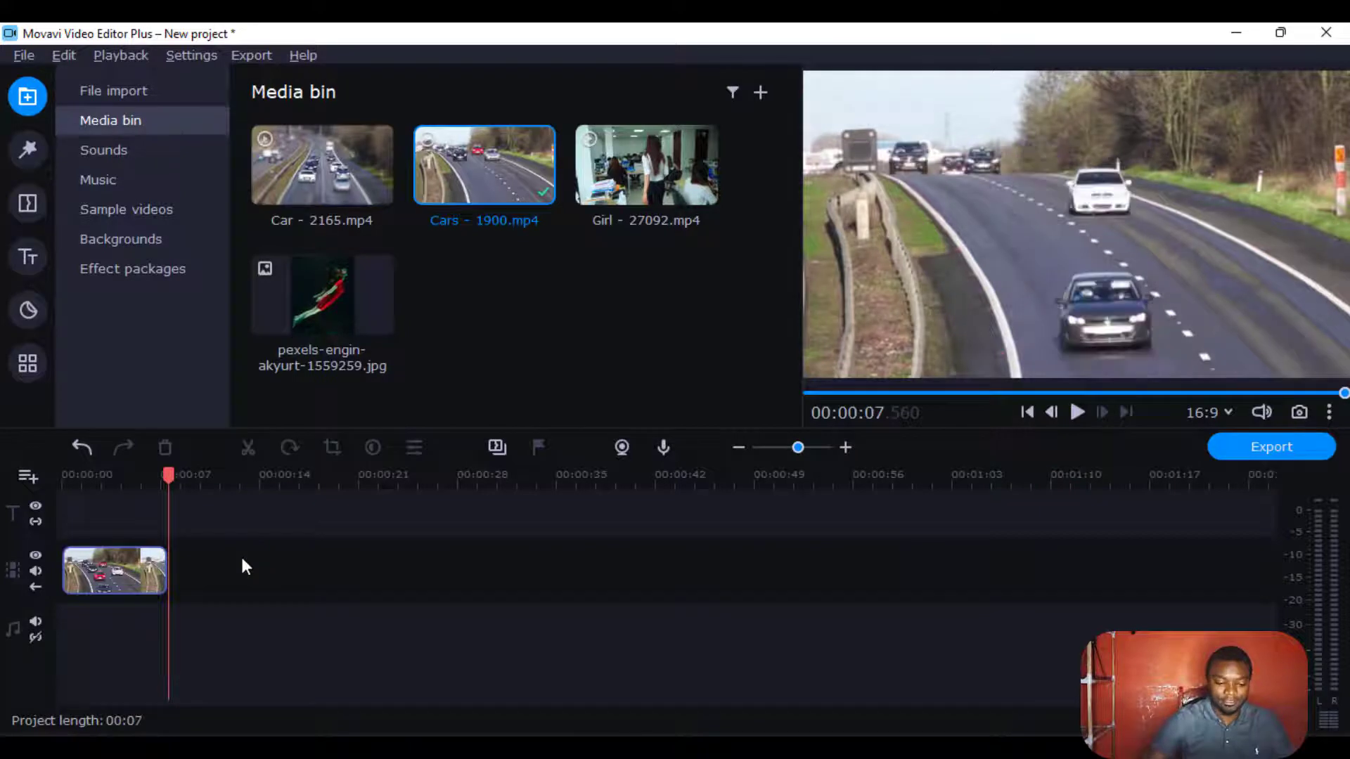
- Try the Bang! sticker from the Comics category over the start of the cars clip and undo its placement
left_click(34, 310)
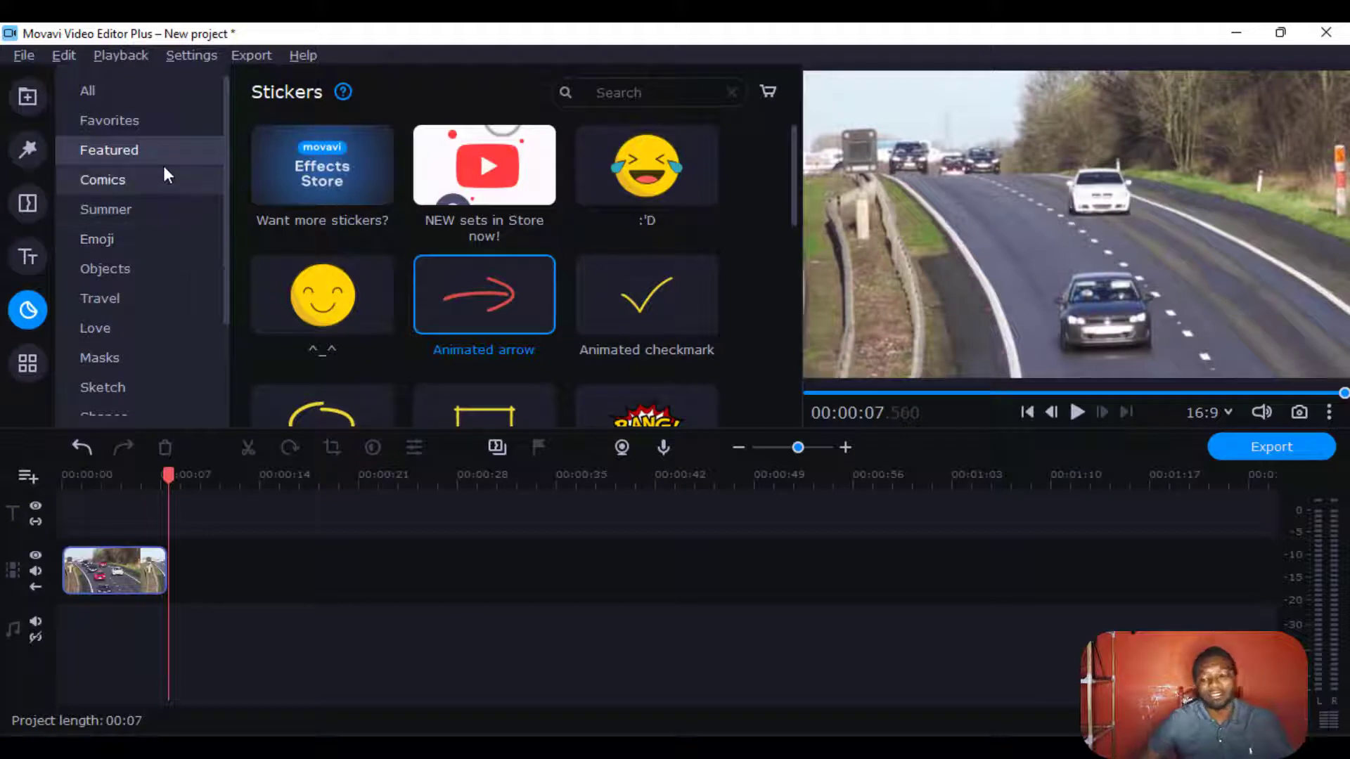
left_click(111, 177)
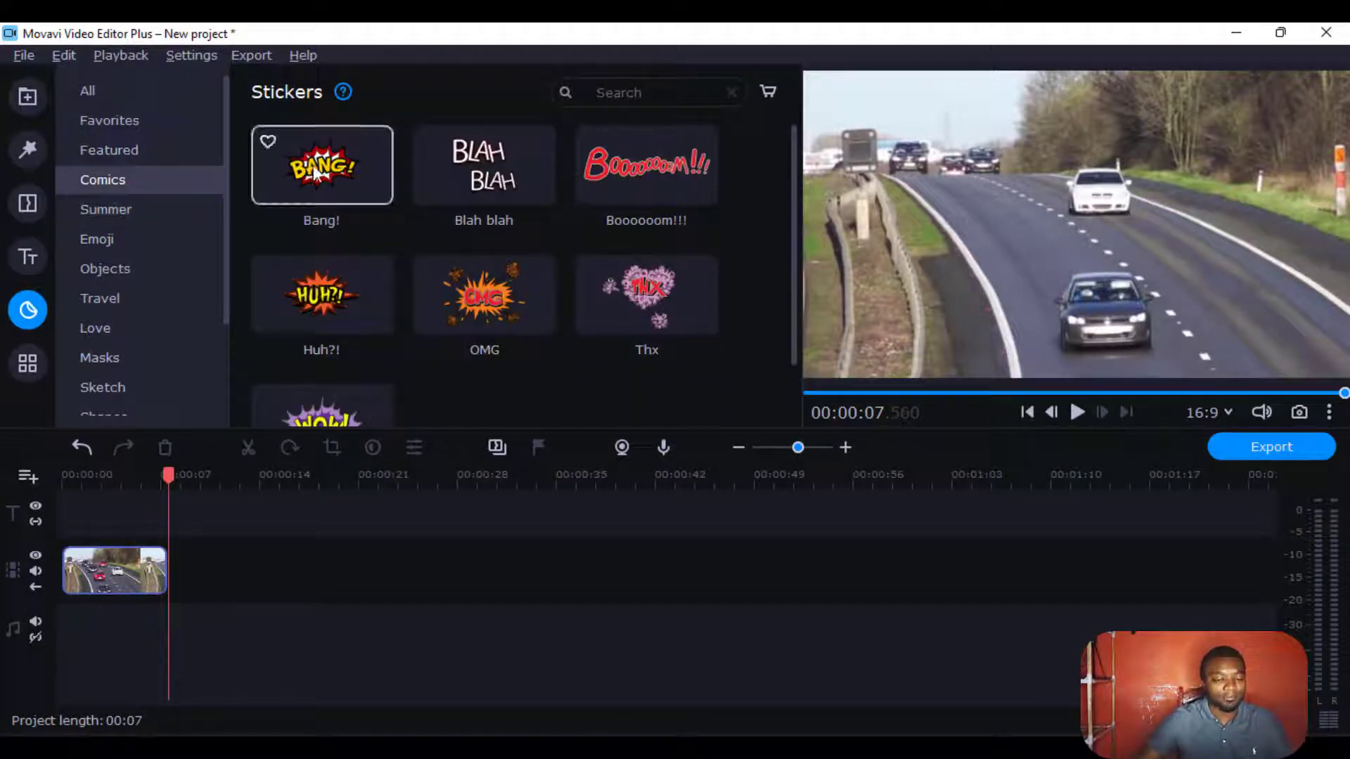
left_click_drag(313, 164, 84, 505)
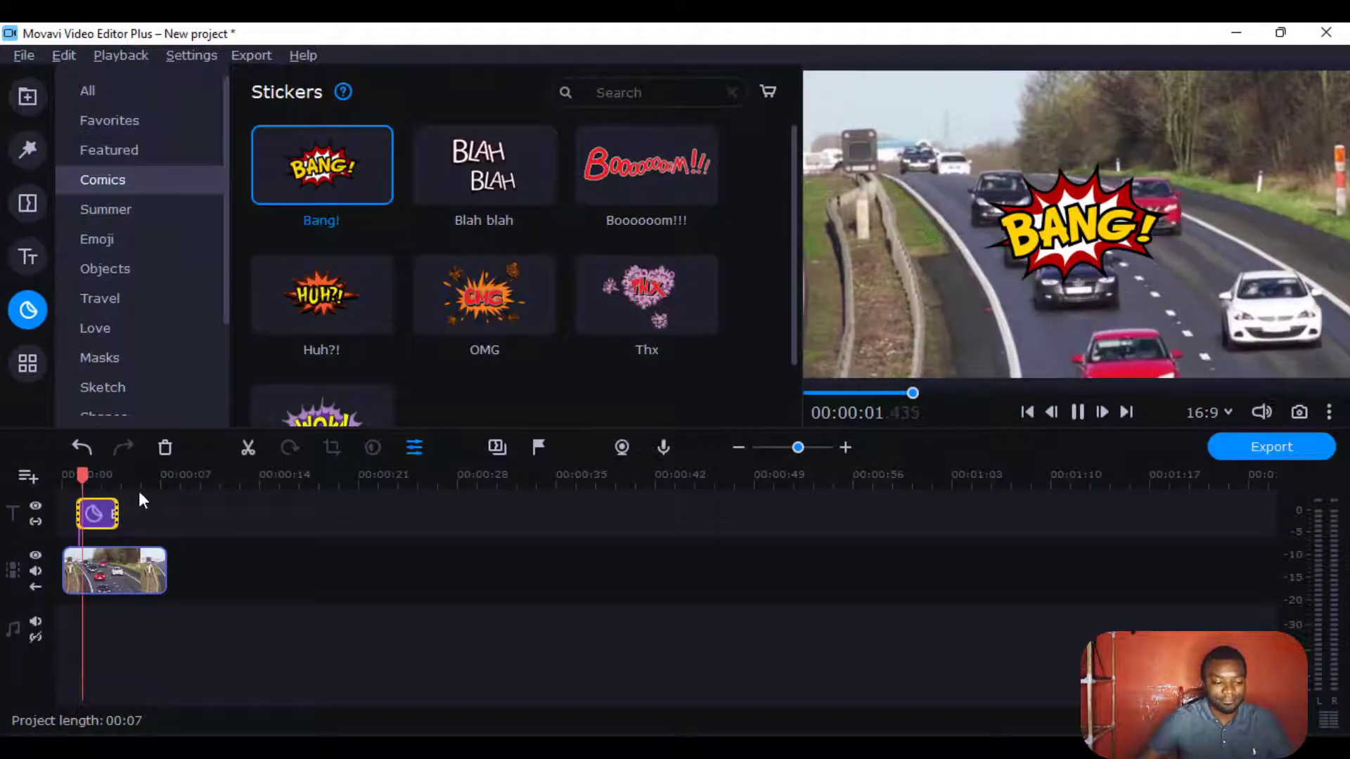
key("space")
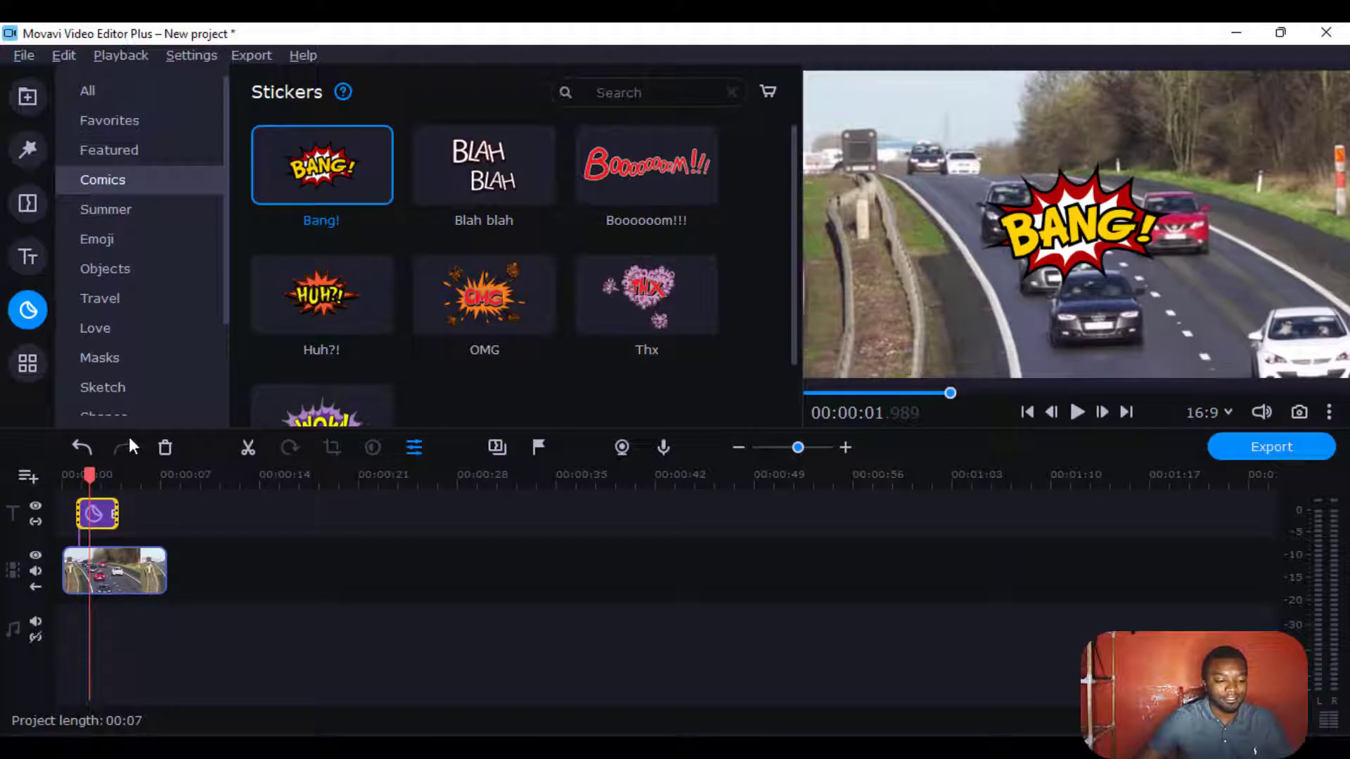
key("ctrl+z")
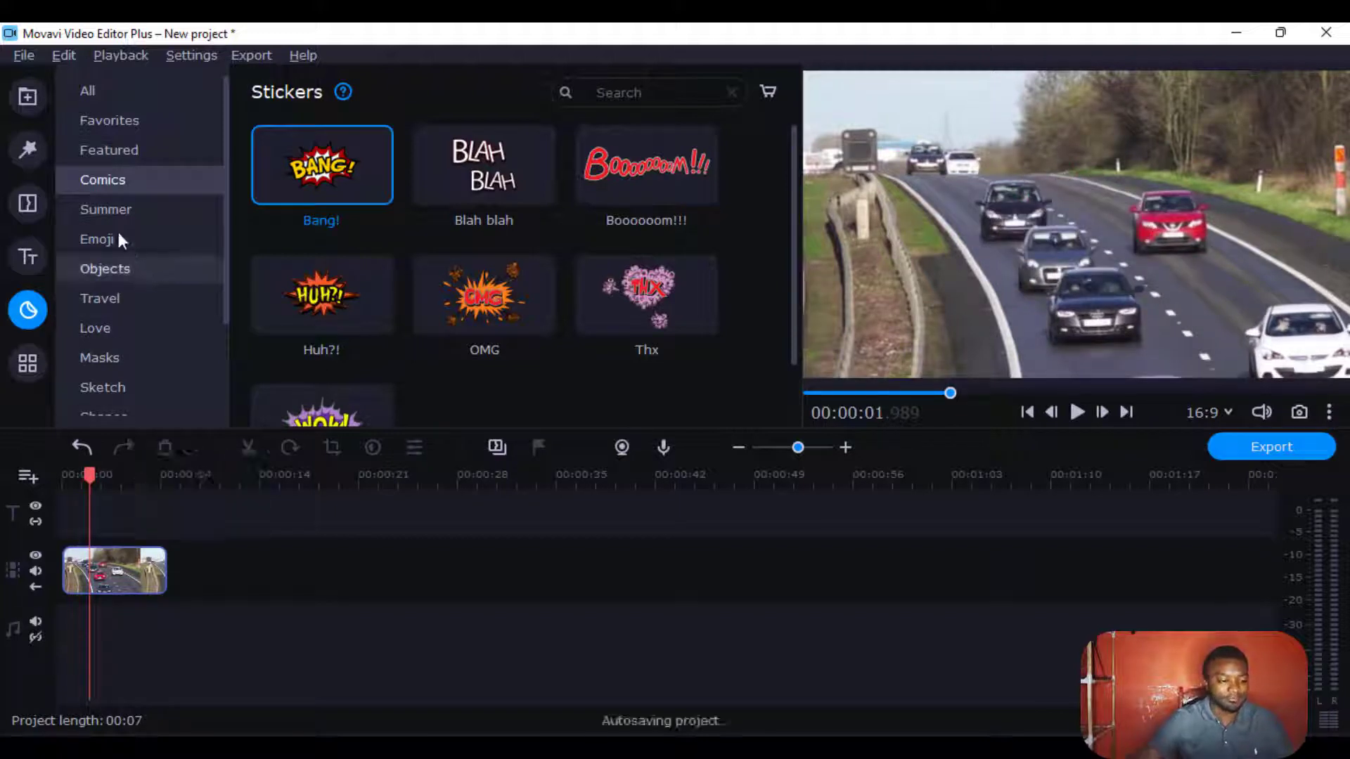
- Browse the sticker collections in the Summer, Emoji and Objects categories
left_click(111, 210)
scroll(395, 228, "down", 1)
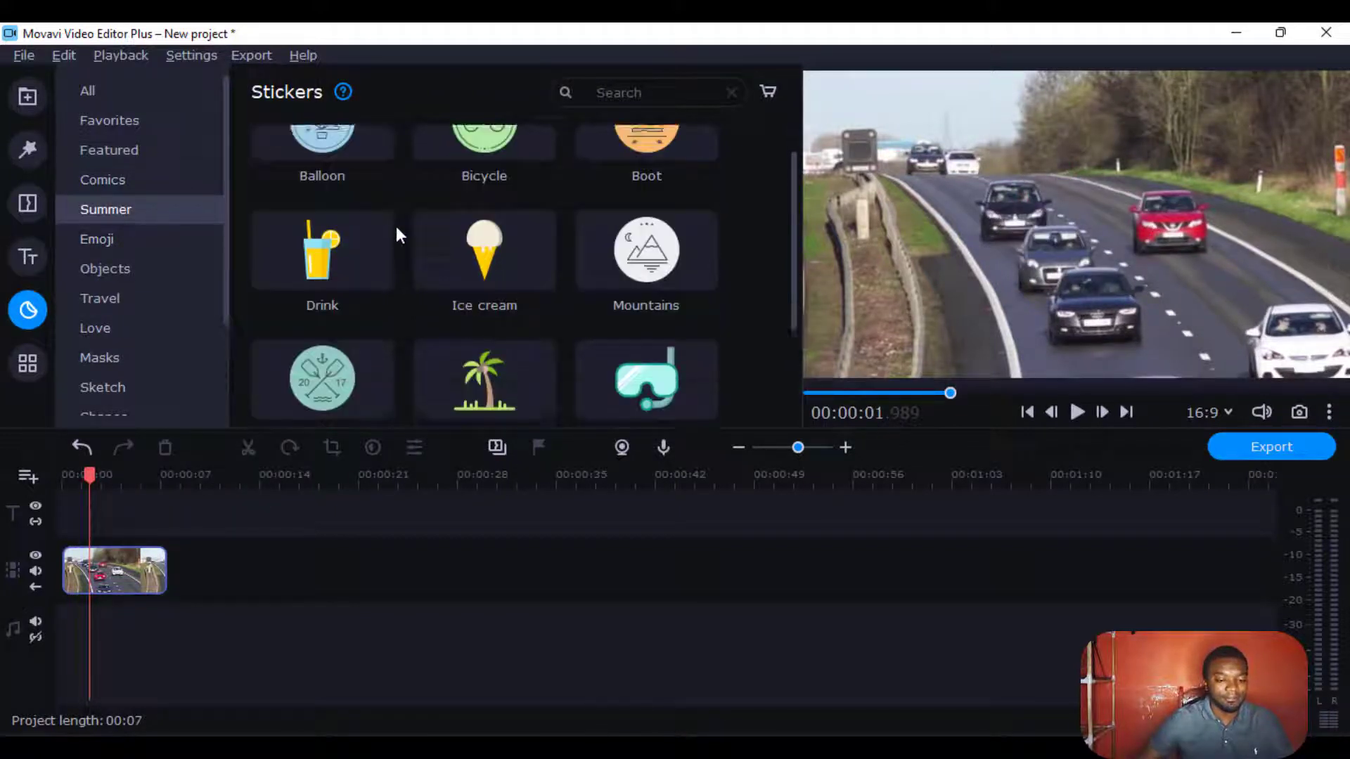
scroll(395, 226, "down", 1)
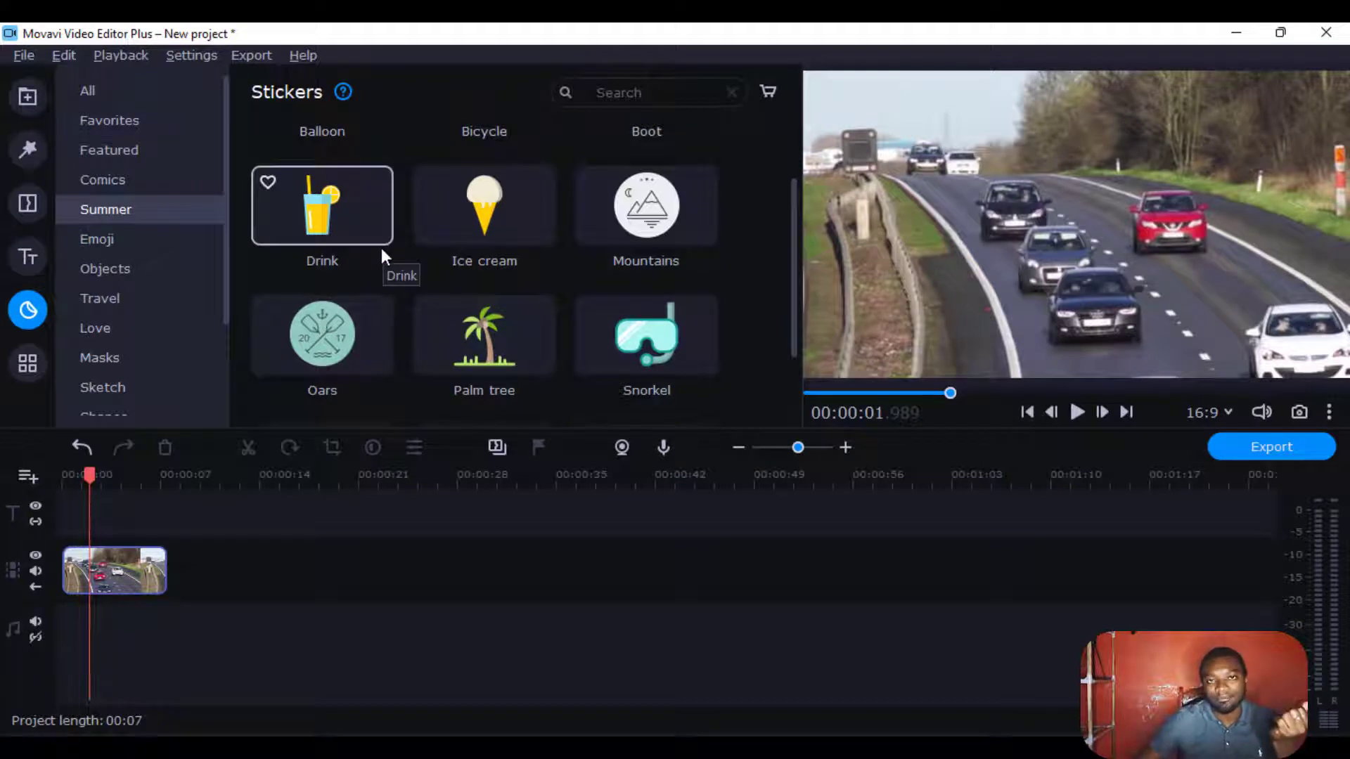
left_click(135, 249)
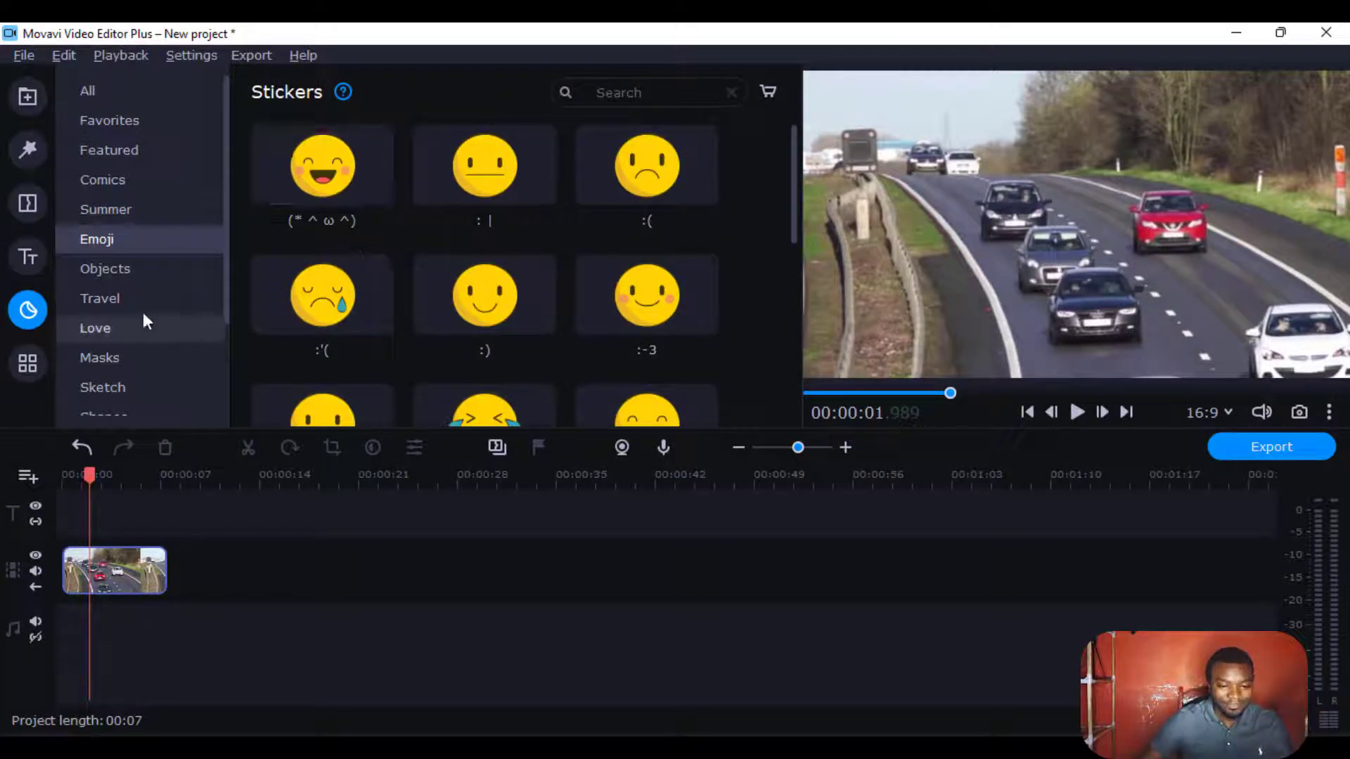
left_click(124, 268)
left_click(120, 244)
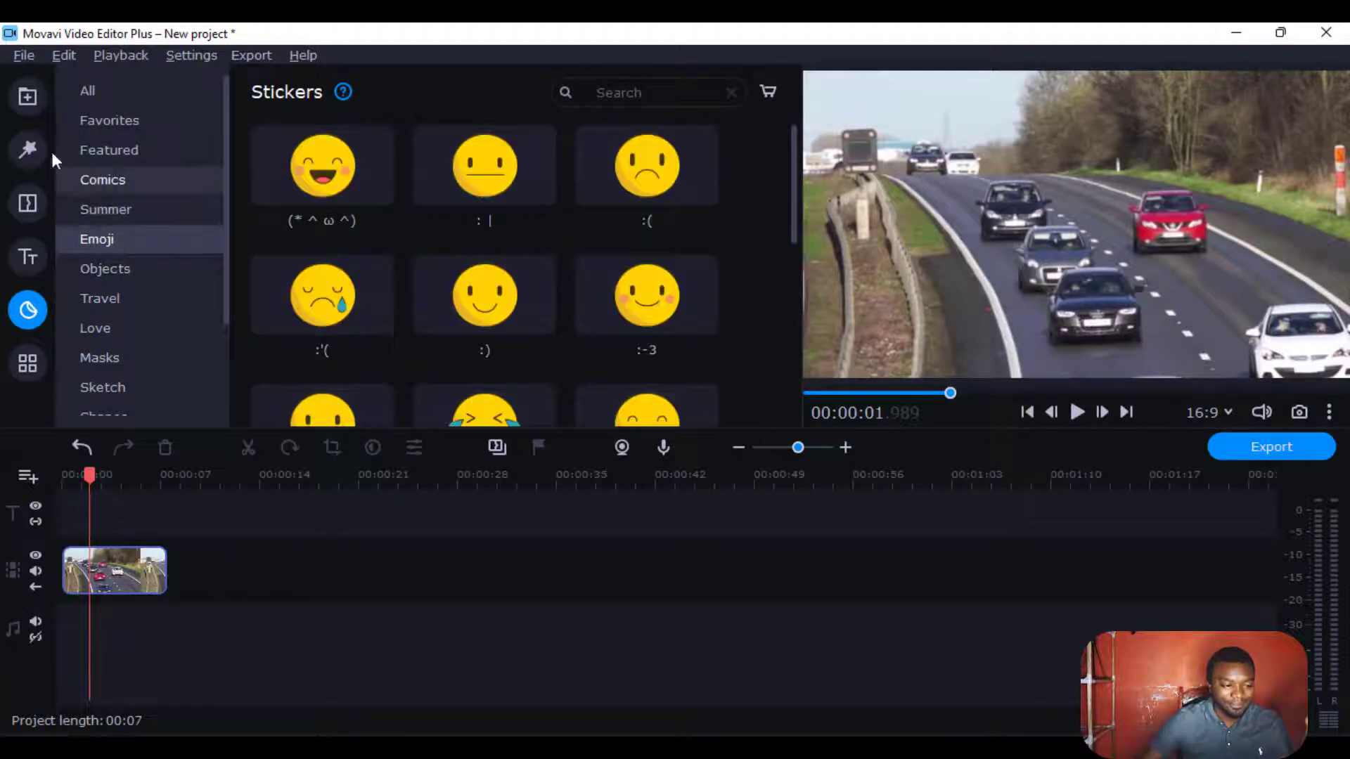
- Append Girl - 27092.mp4 after the cars clip and place the :-3 emoji sticker above it at about 00:00:12
left_click(27, 96)
left_click_drag(646, 164, 284, 524)
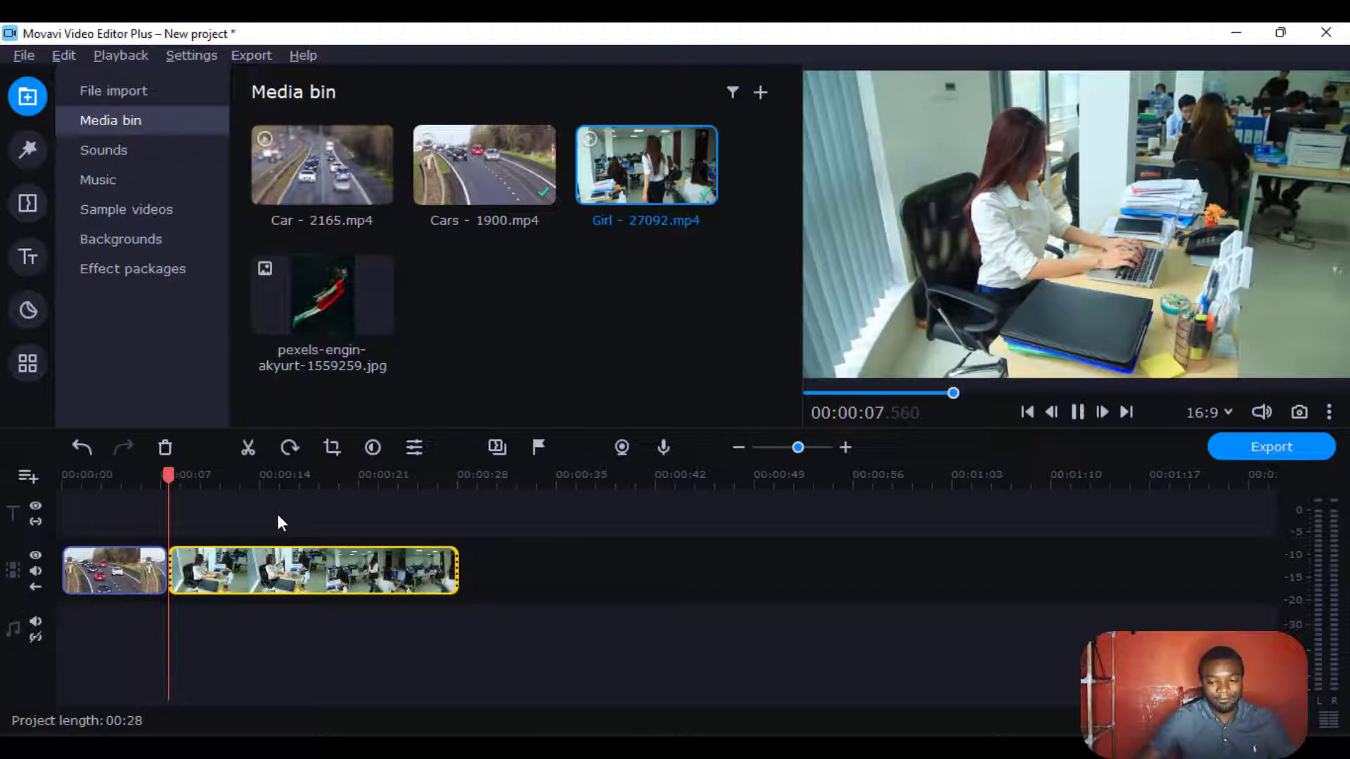
left_click(33, 324)
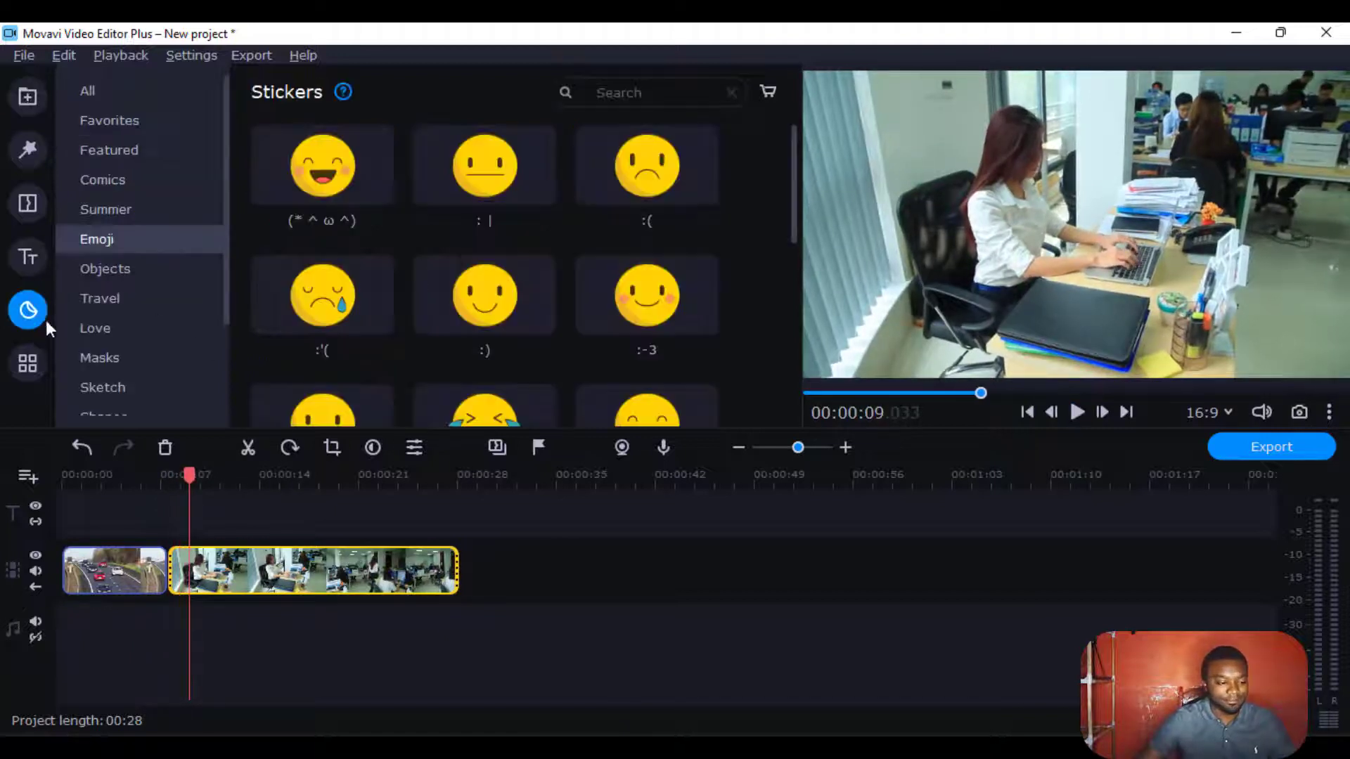
key("space")
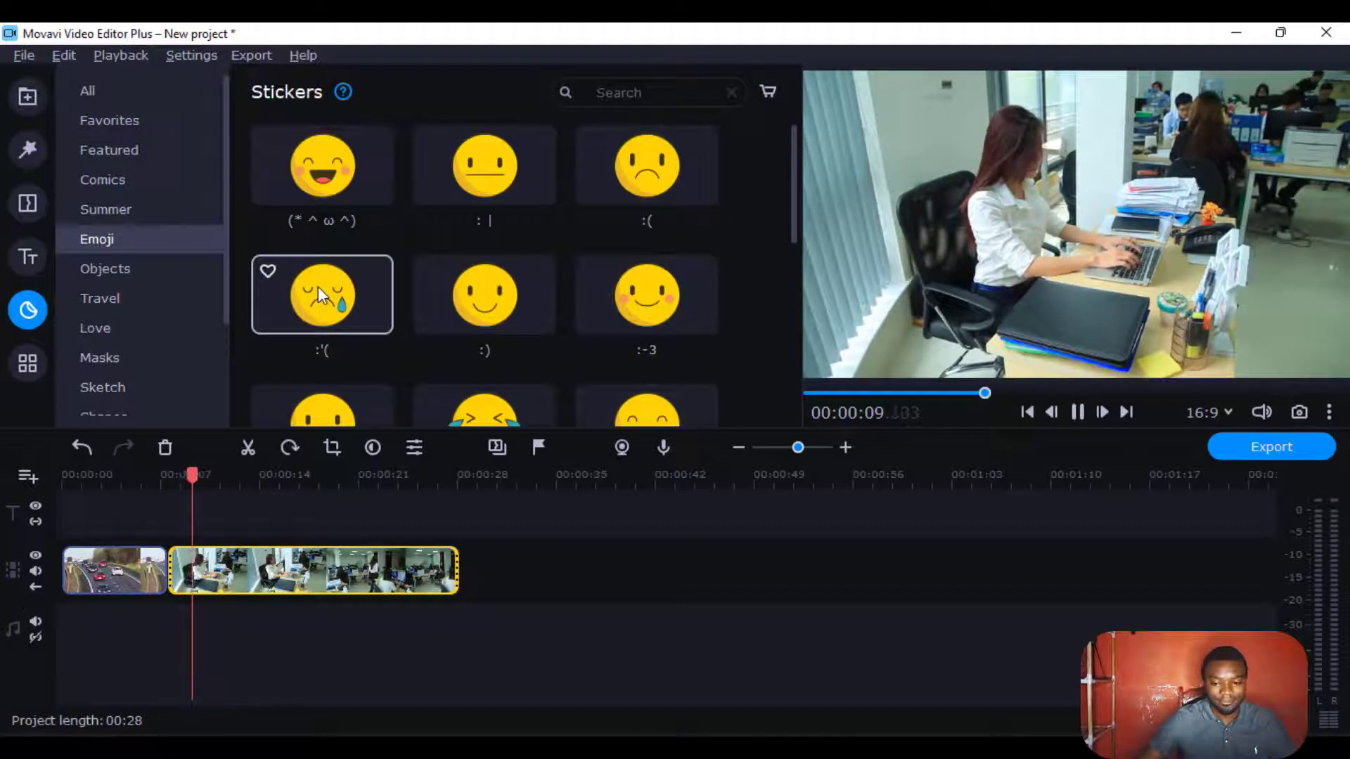
left_click_drag(647, 296, 238, 488)
key("space")
key("space")
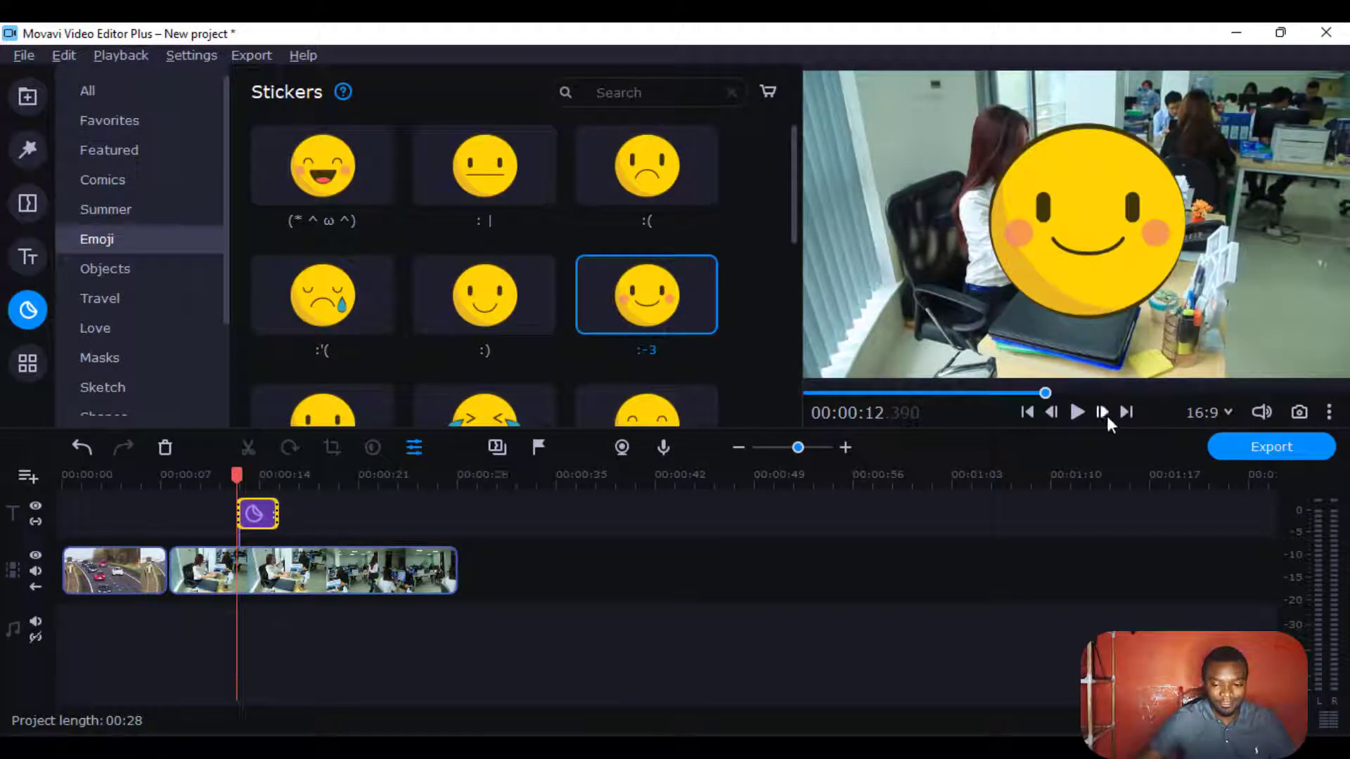
left_click(1077, 412)
key("space")
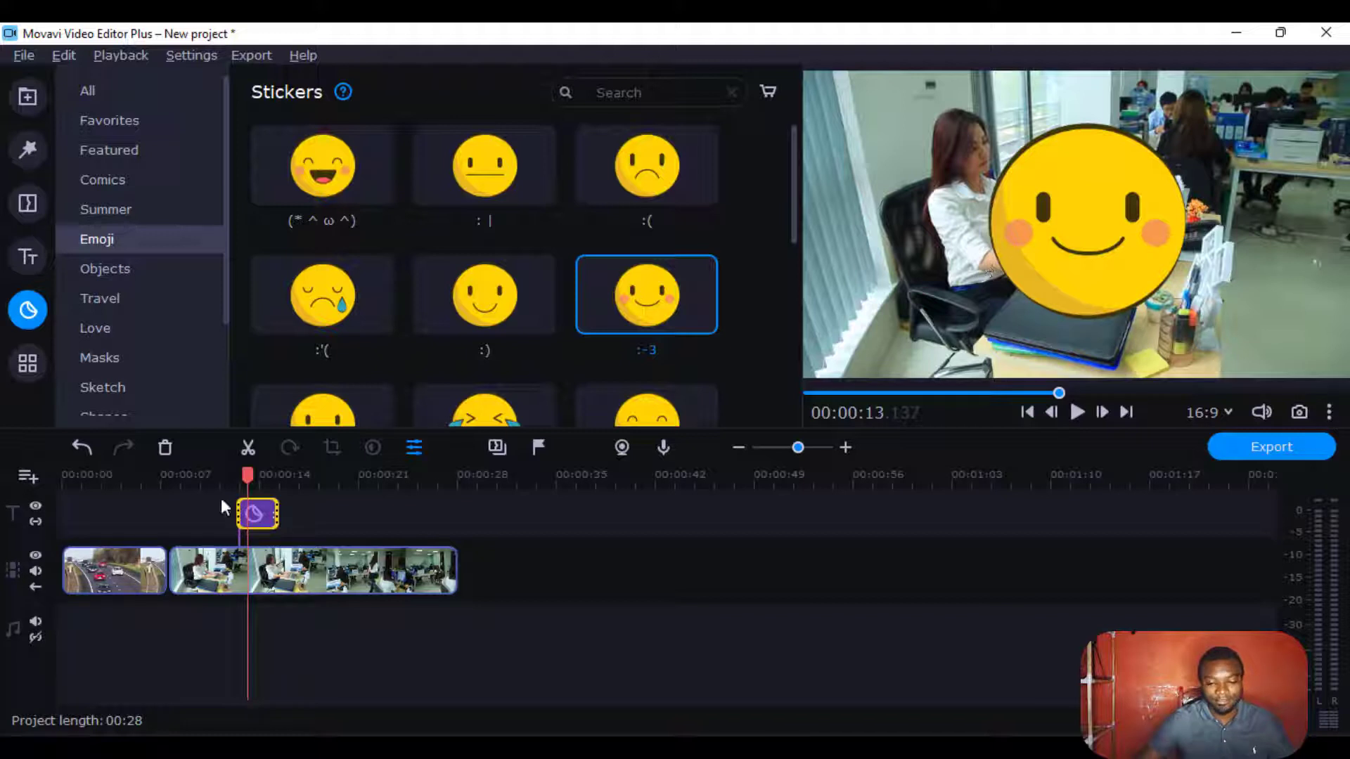
- Shrink the :-3 emoji sticker to under half its size and place it in the upper-left area of the video frame
double_click(250, 513)
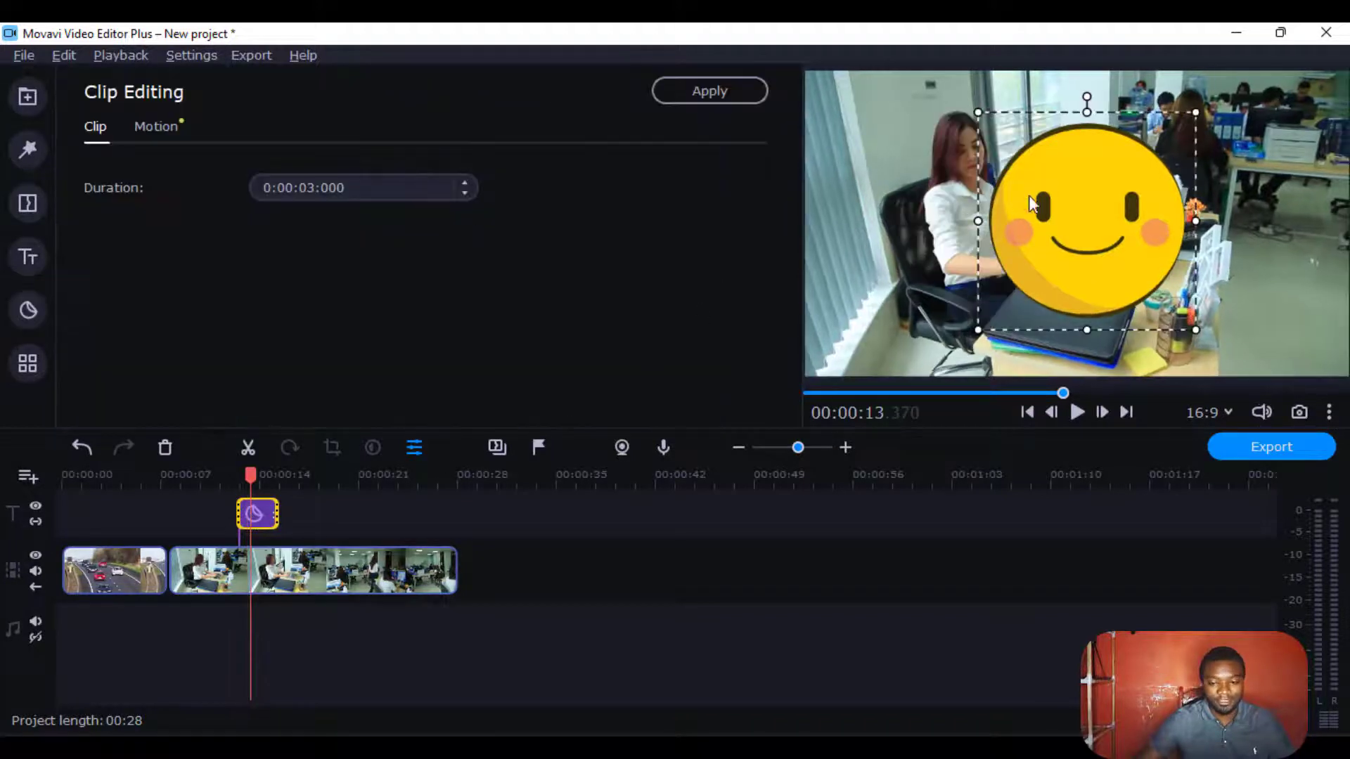
left_click_drag(978, 112, 1107, 241)
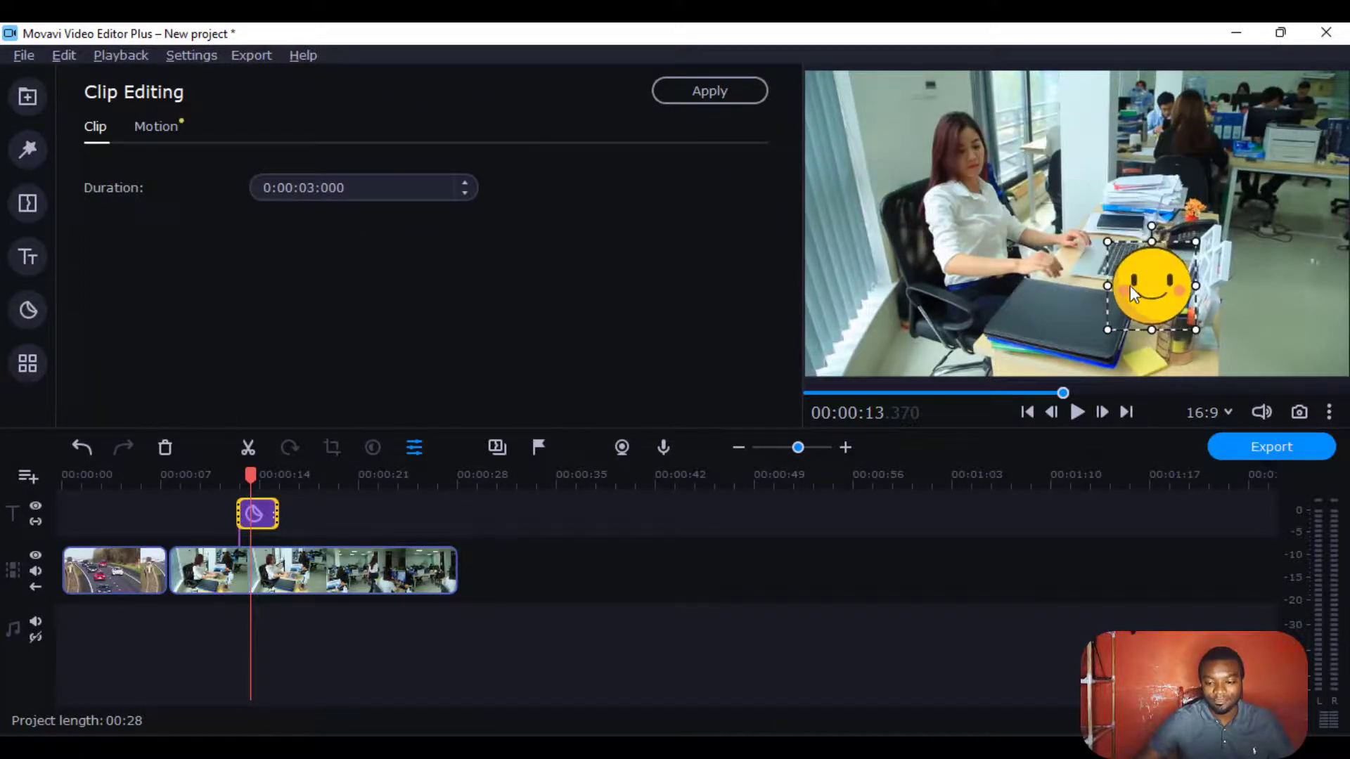
left_click_drag(1132, 294, 874, 146)
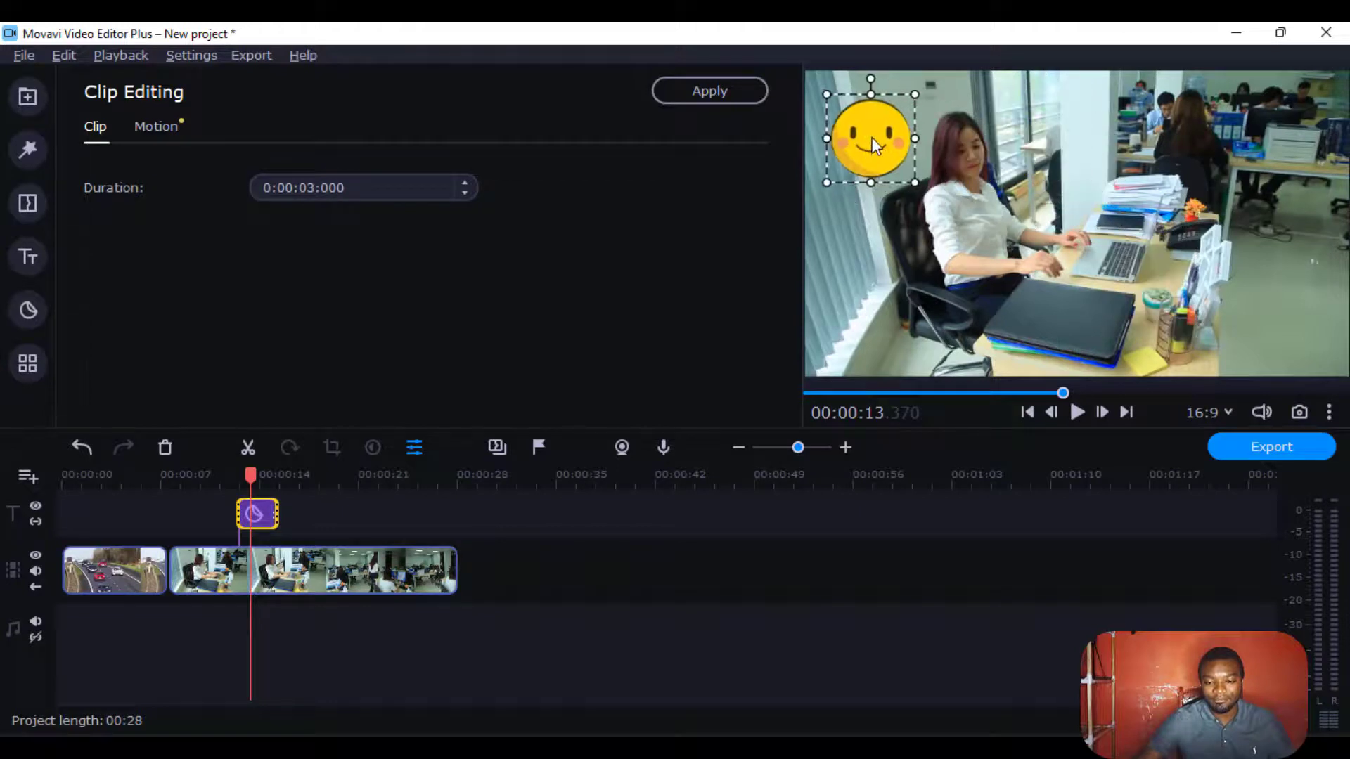
- Extend the :-3 sticker on the timeline so it ends at about 00:00:24
key("space")
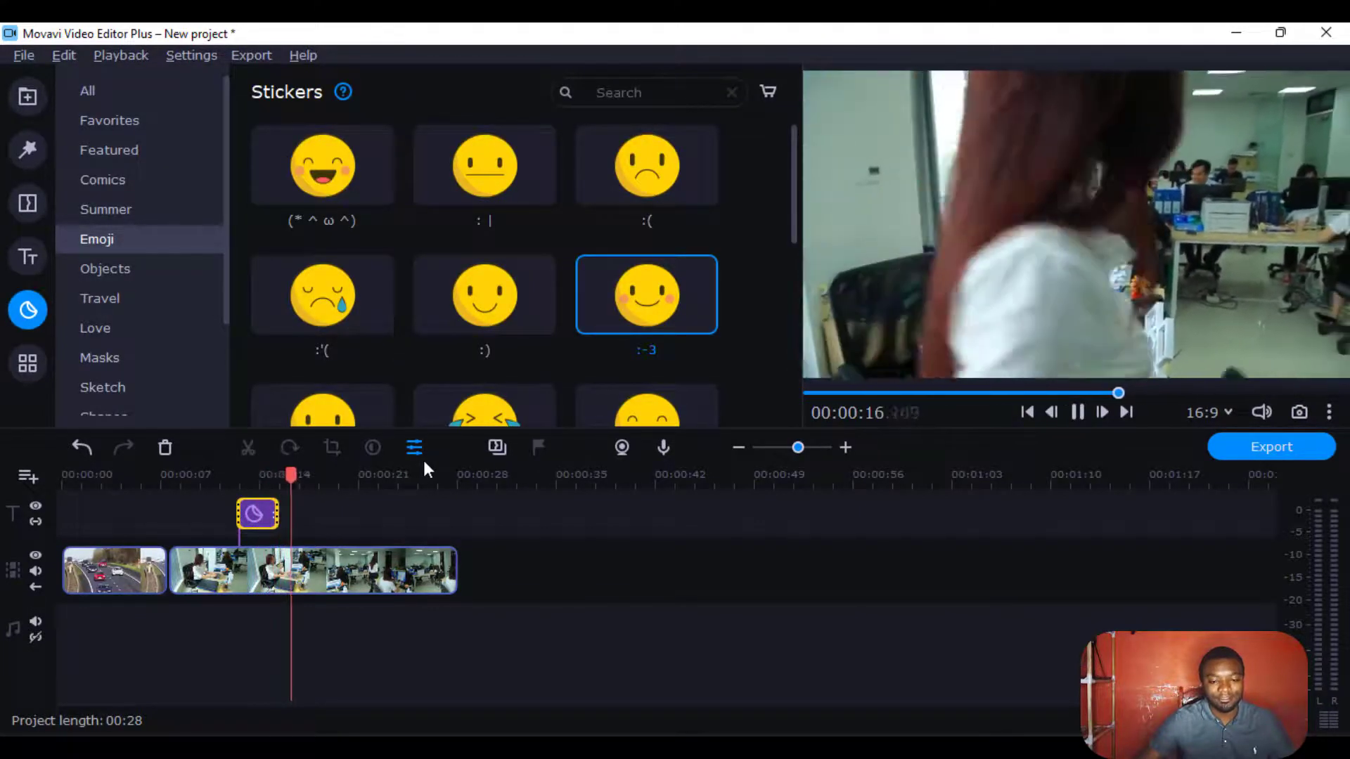
mouse_move(277, 514)
left_mouse_down()
mouse_move(398, 515)
mouse_move(286, 485)
mouse_move(277, 497)
left_mouse_up()
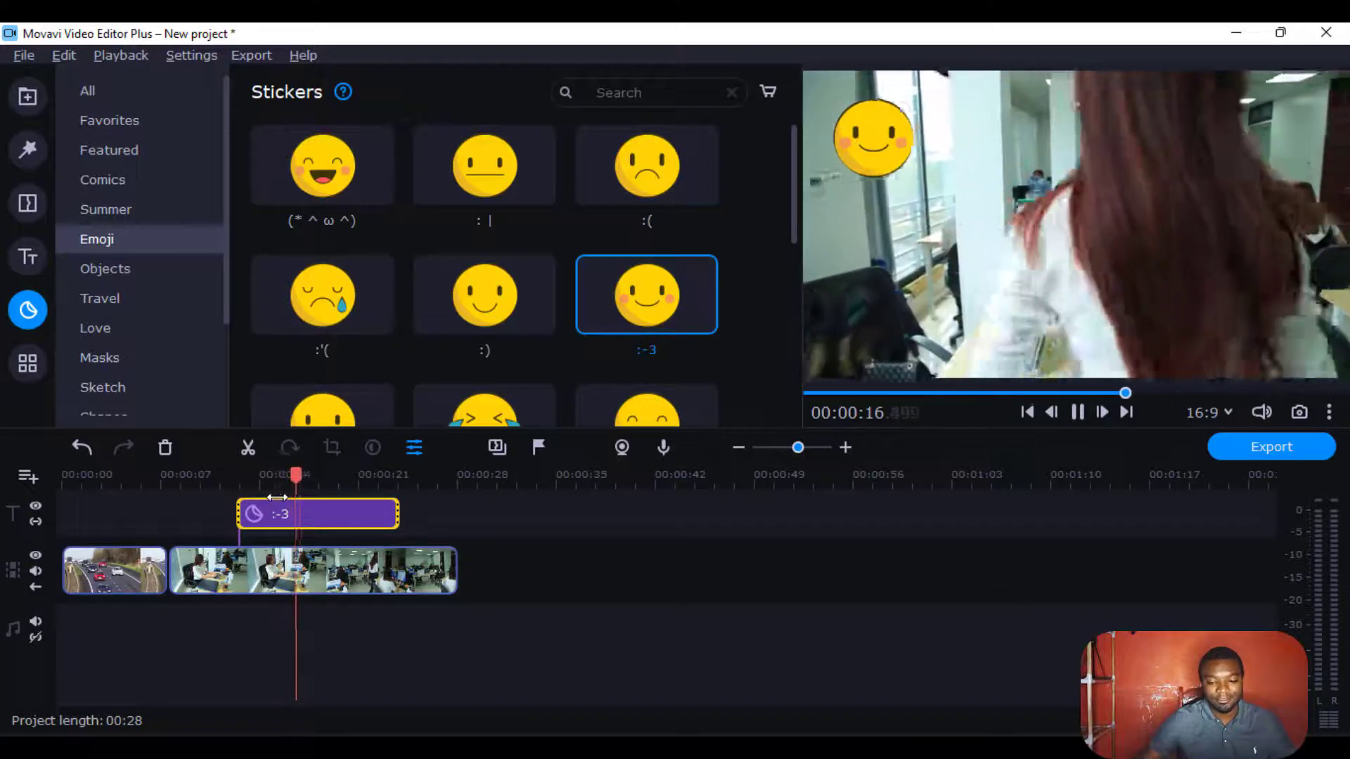
key("space")
- Browse the Objects, Travel, Love, Masks, Sketch and Shapes sticker categories
left_click(102, 276)
left_click(109, 306)
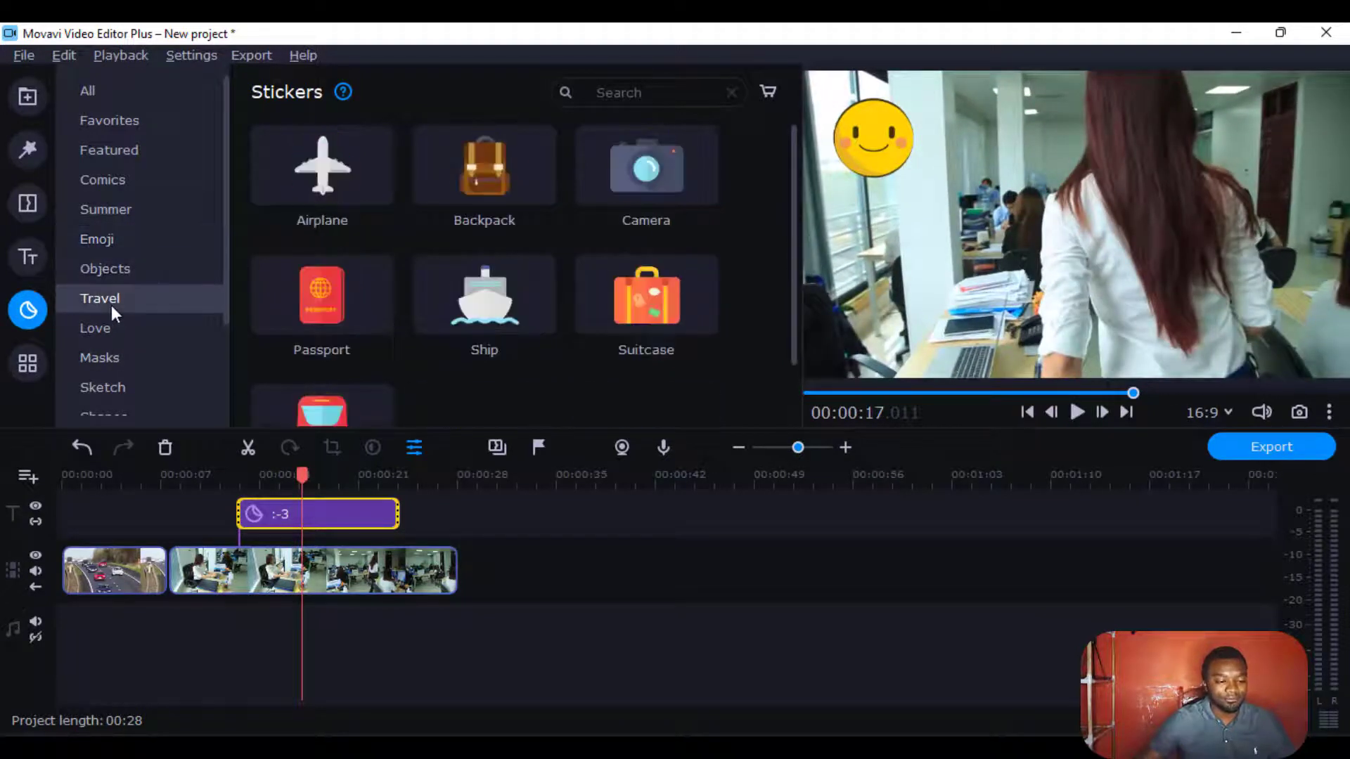
left_click(111, 332)
left_click(111, 358)
left_click(111, 388)
left_click(111, 411)
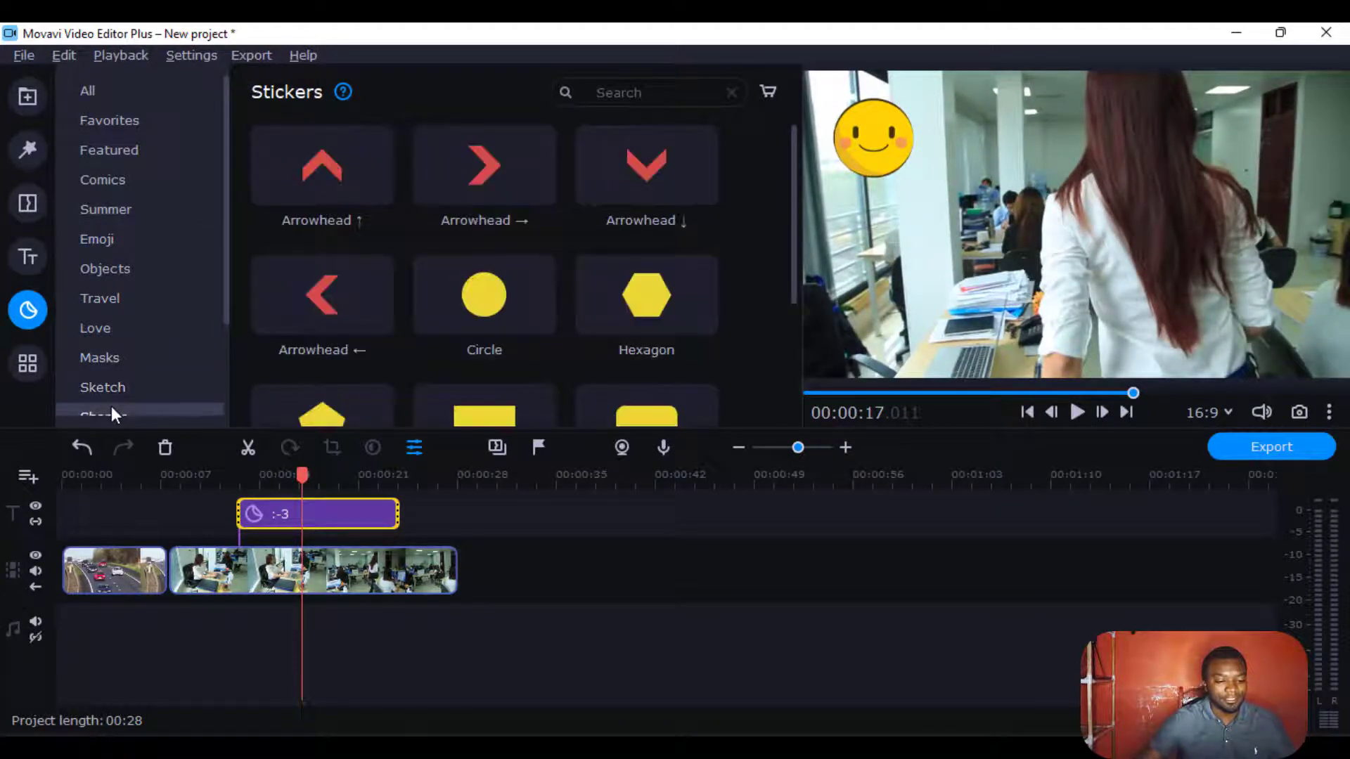
- Delete the girl clip together with its attached sticker and select the remaining cars clip
left_click(361, 568)
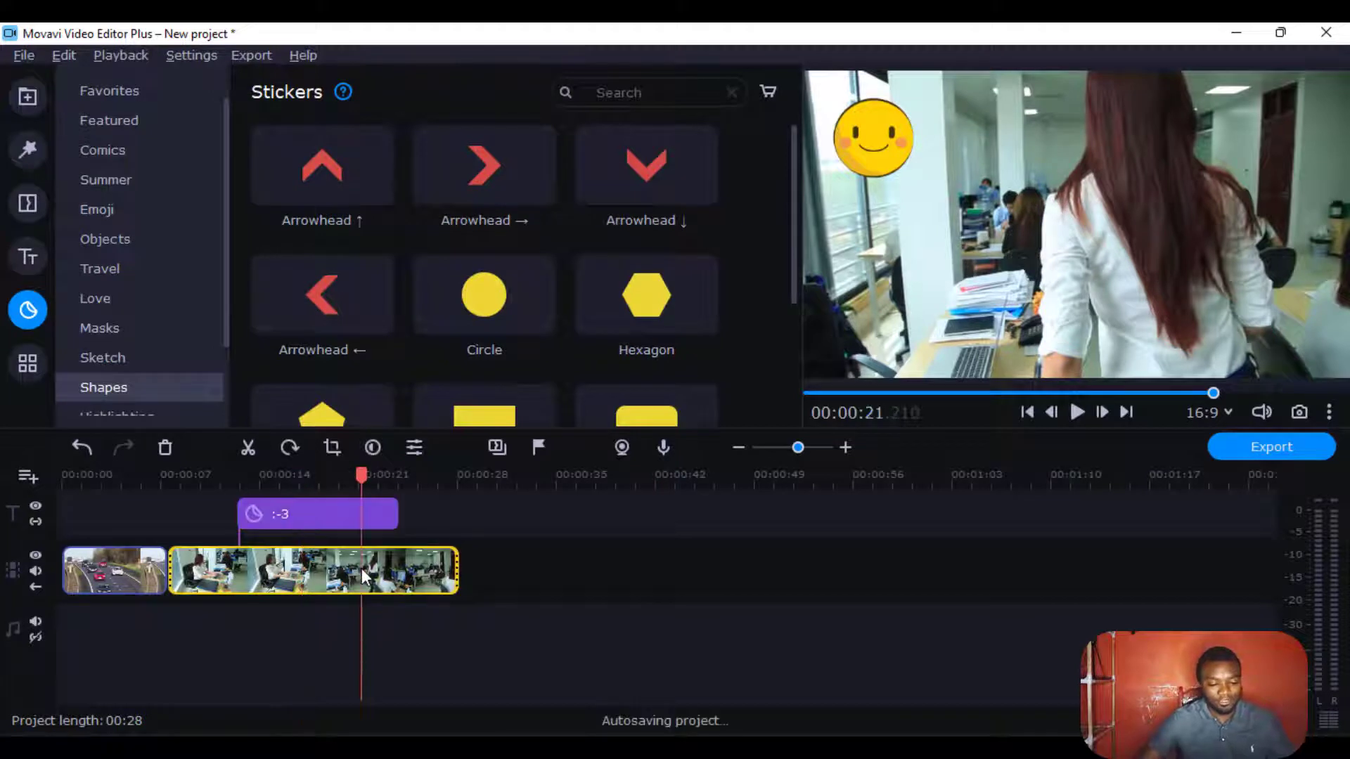
key("Delete")
left_click(130, 571)
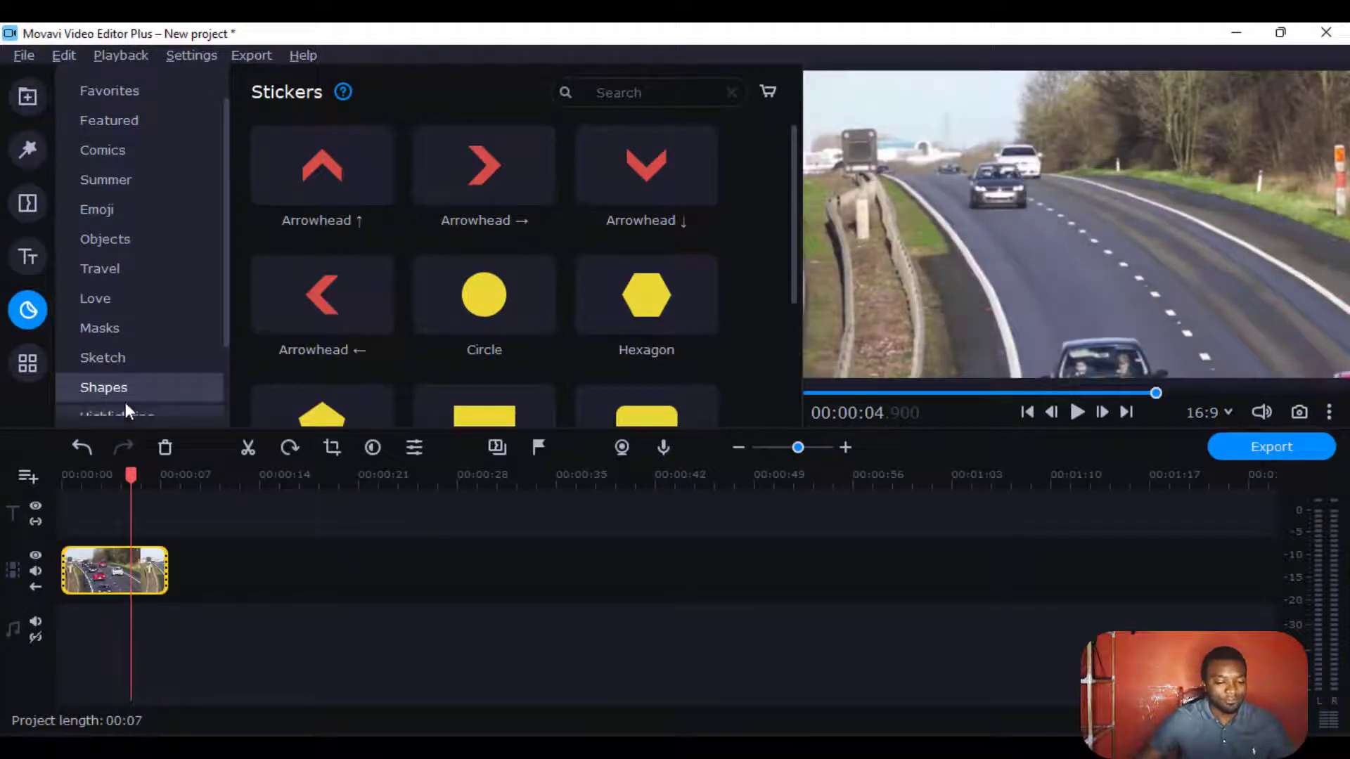
- Examine the stickers available in the Arrows, Signs, Shapes and Highlighting categories
scroll(127, 366, "down", 1)
left_click(119, 357)
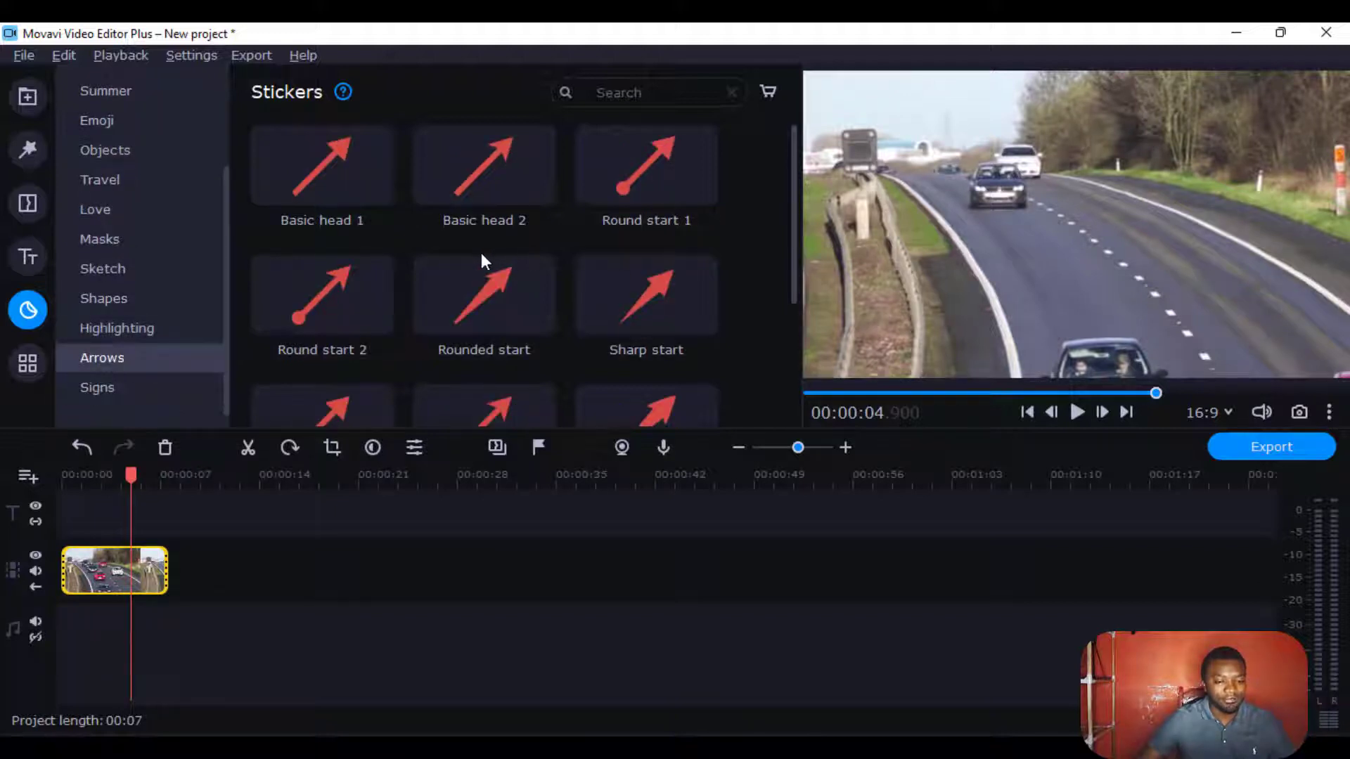
scroll(394, 307, "down", 1)
scroll(394, 310, "down", 1)
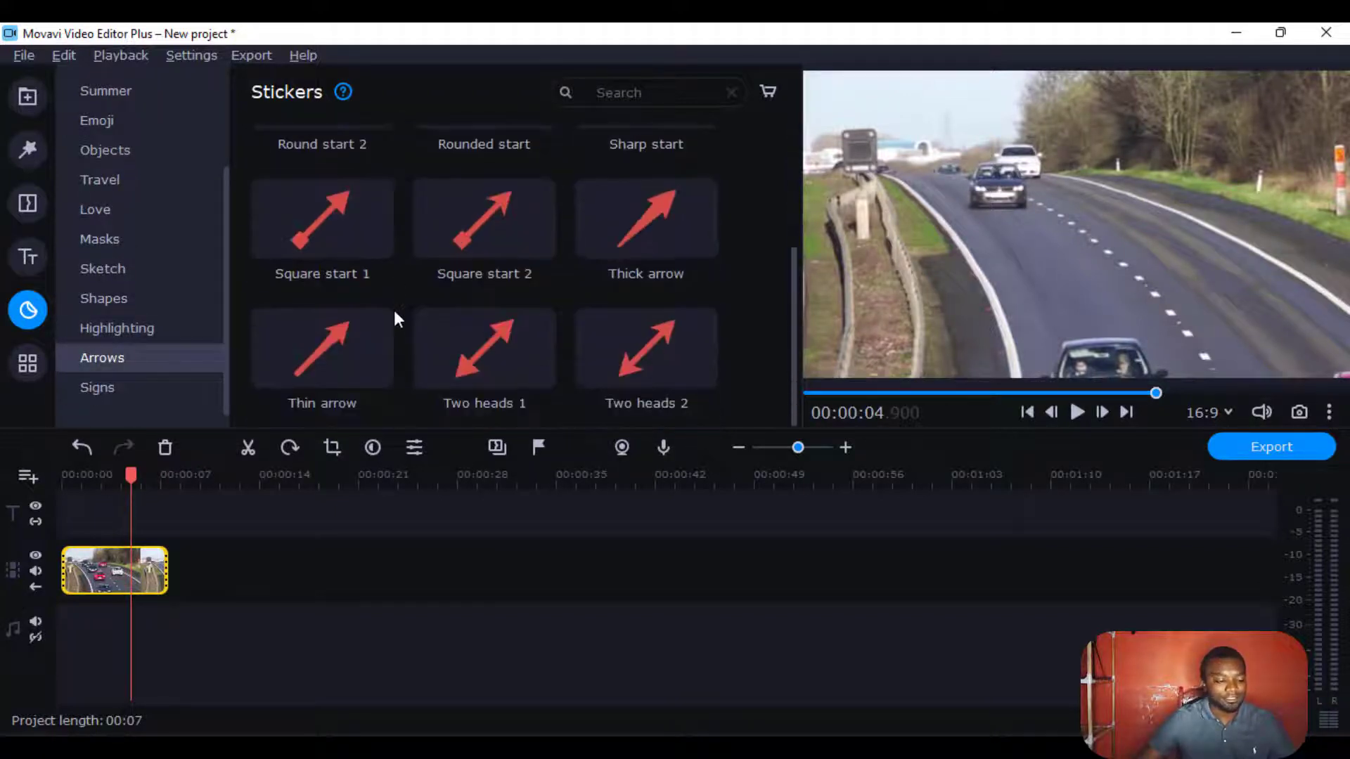
left_click(153, 385)
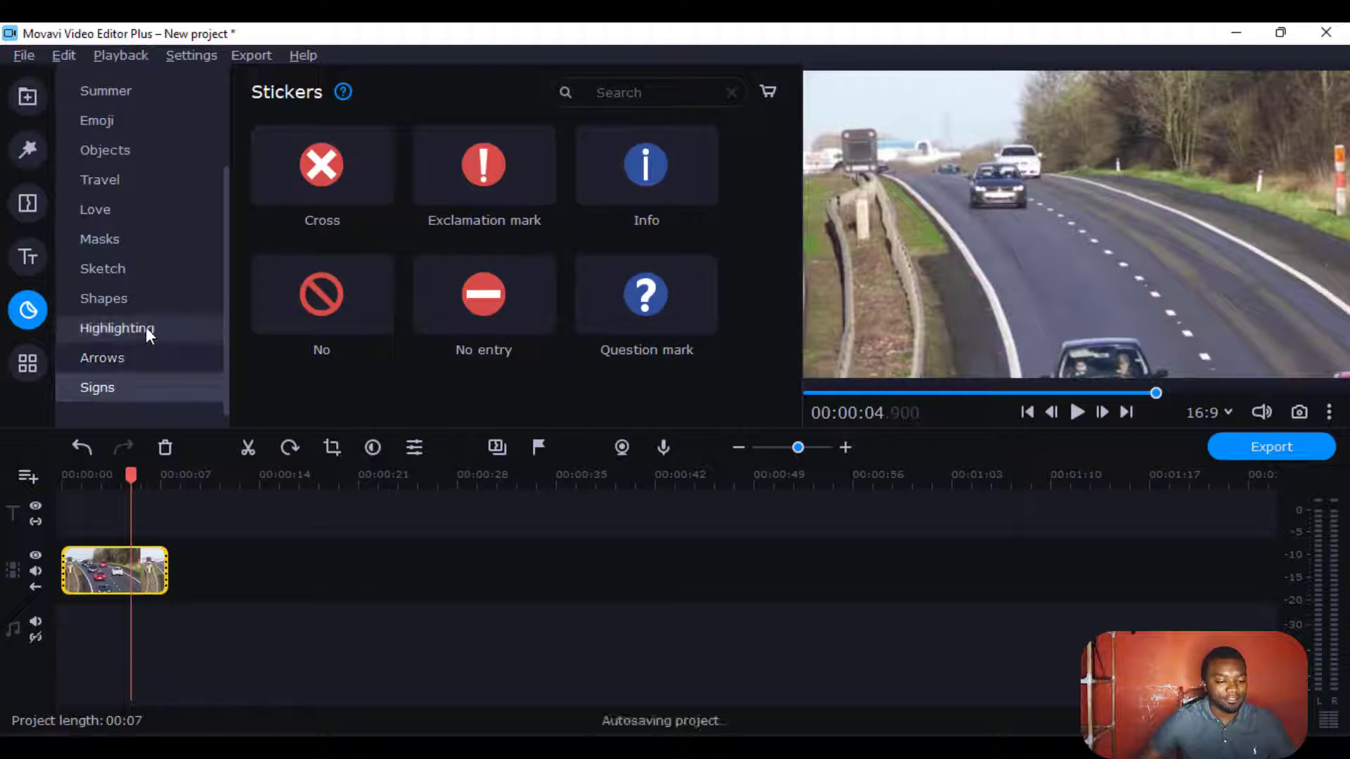
left_click(112, 357)
left_click(114, 306)
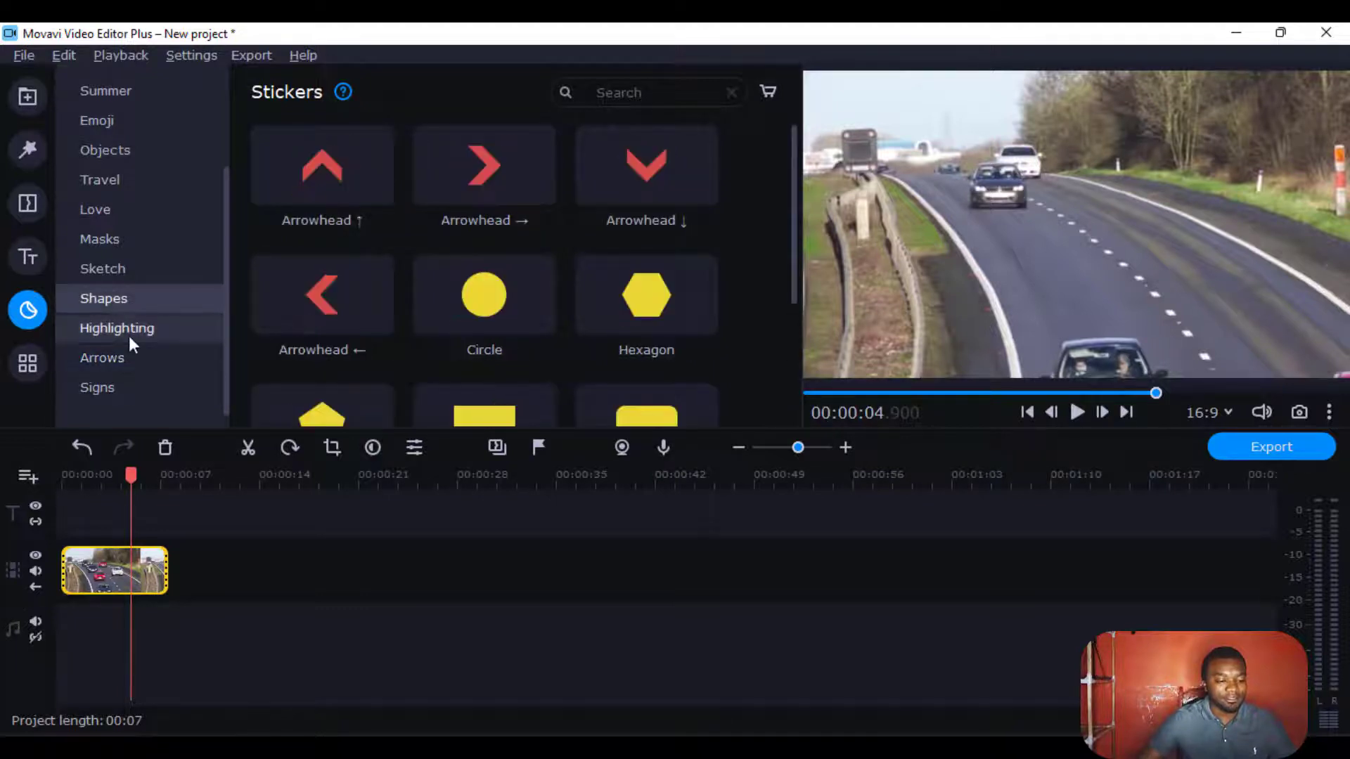
left_click(119, 336)
left_click(116, 358)
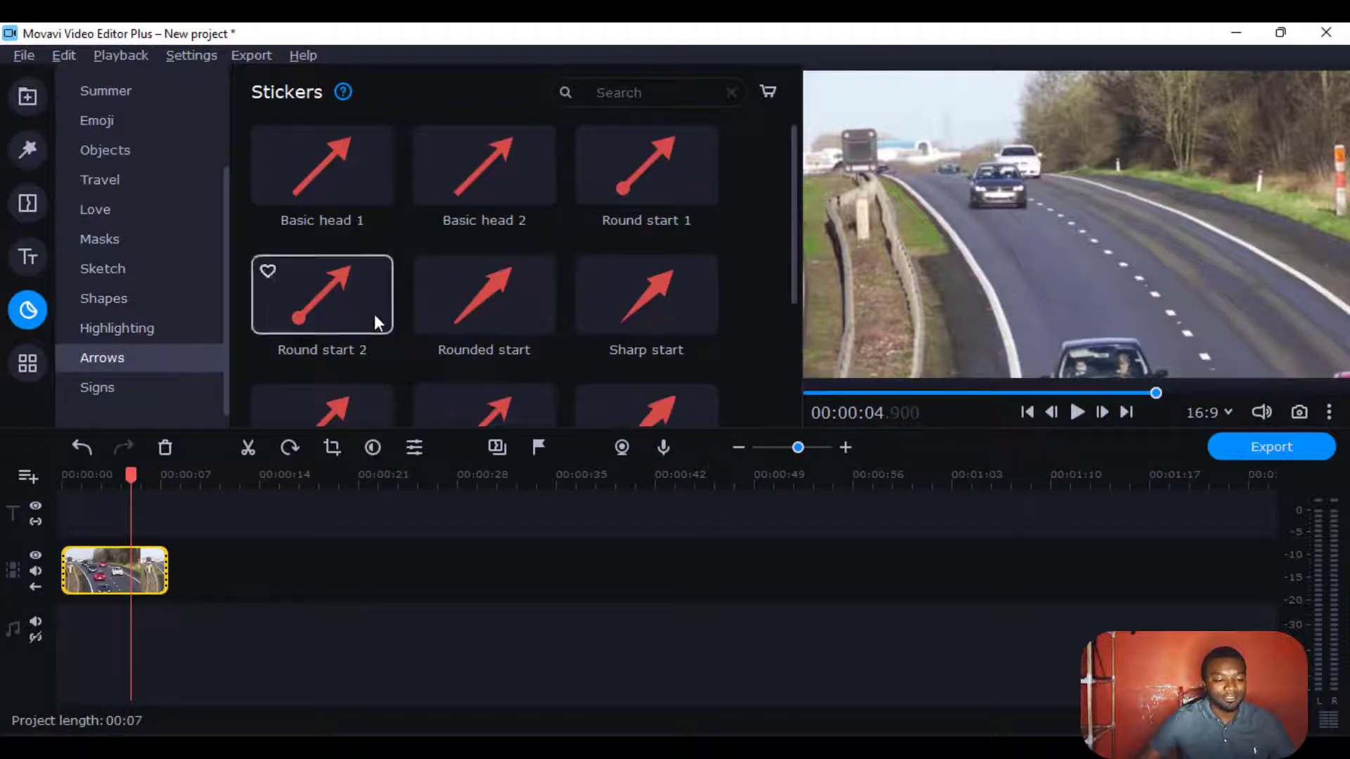
scroll(387, 295, "down", 2)
scroll(391, 286, "up", 2)
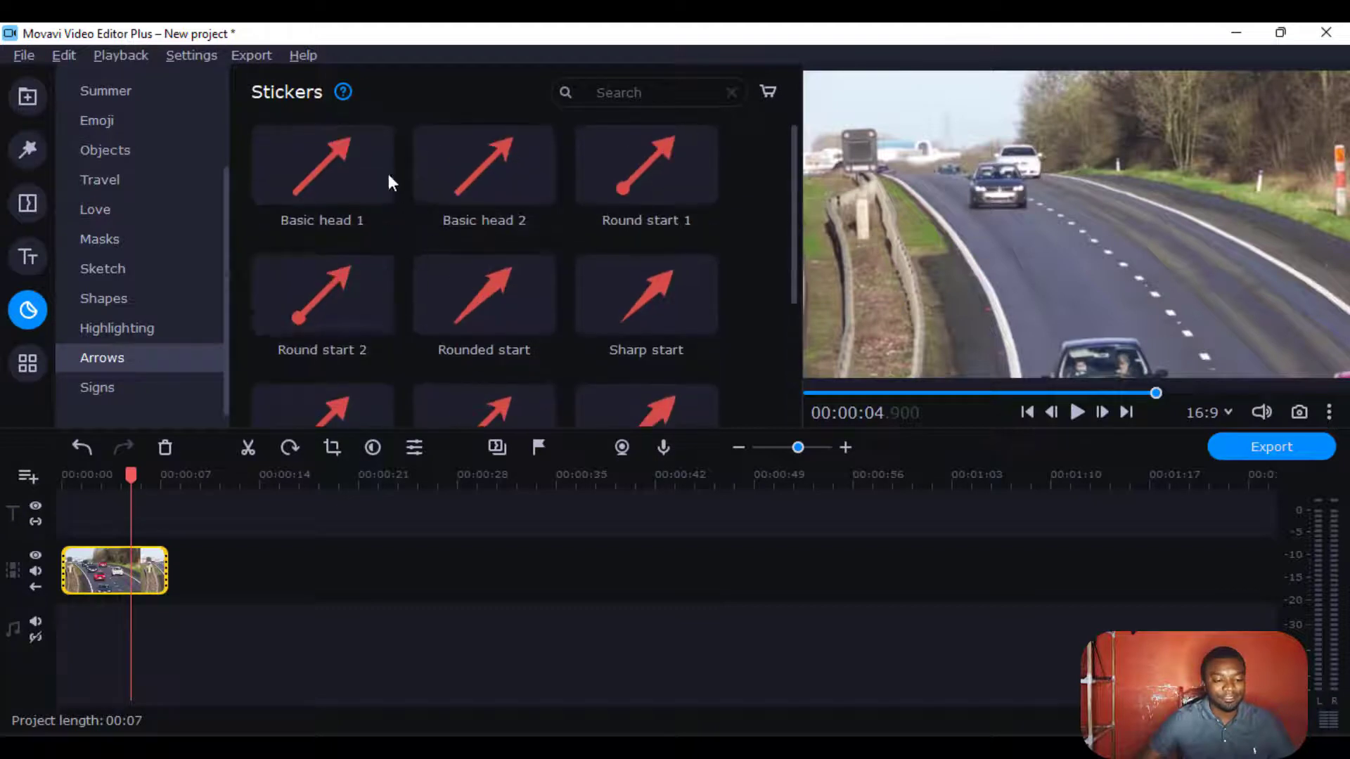
- Add the Basic head 1 arrow sticker at the start of the cars clip and extend it to the clip's full length
left_click_drag(352, 171, 49, 504)
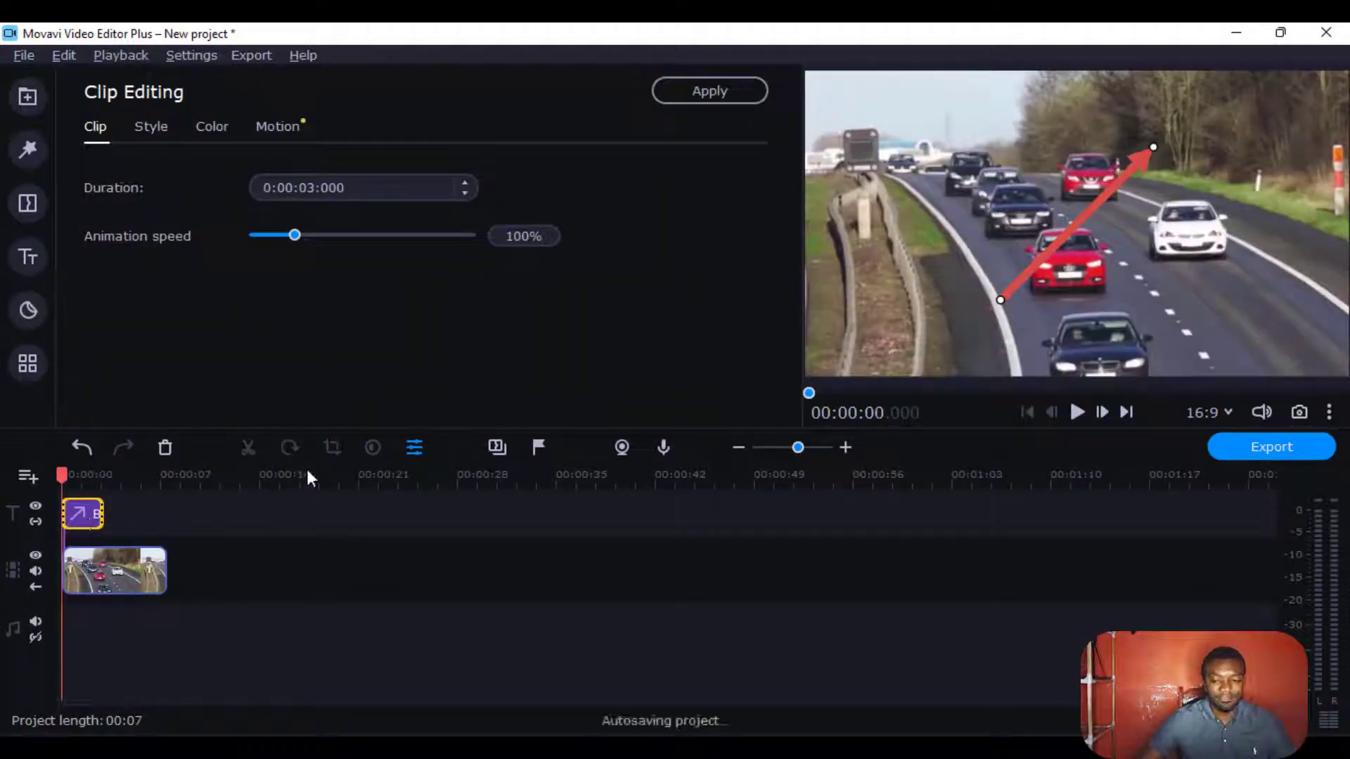
left_click_drag(100, 509, 164, 506)
- Reposition and angle the arrow sticker near the start of the clip so its head points at the far red car
left_click(90, 474)
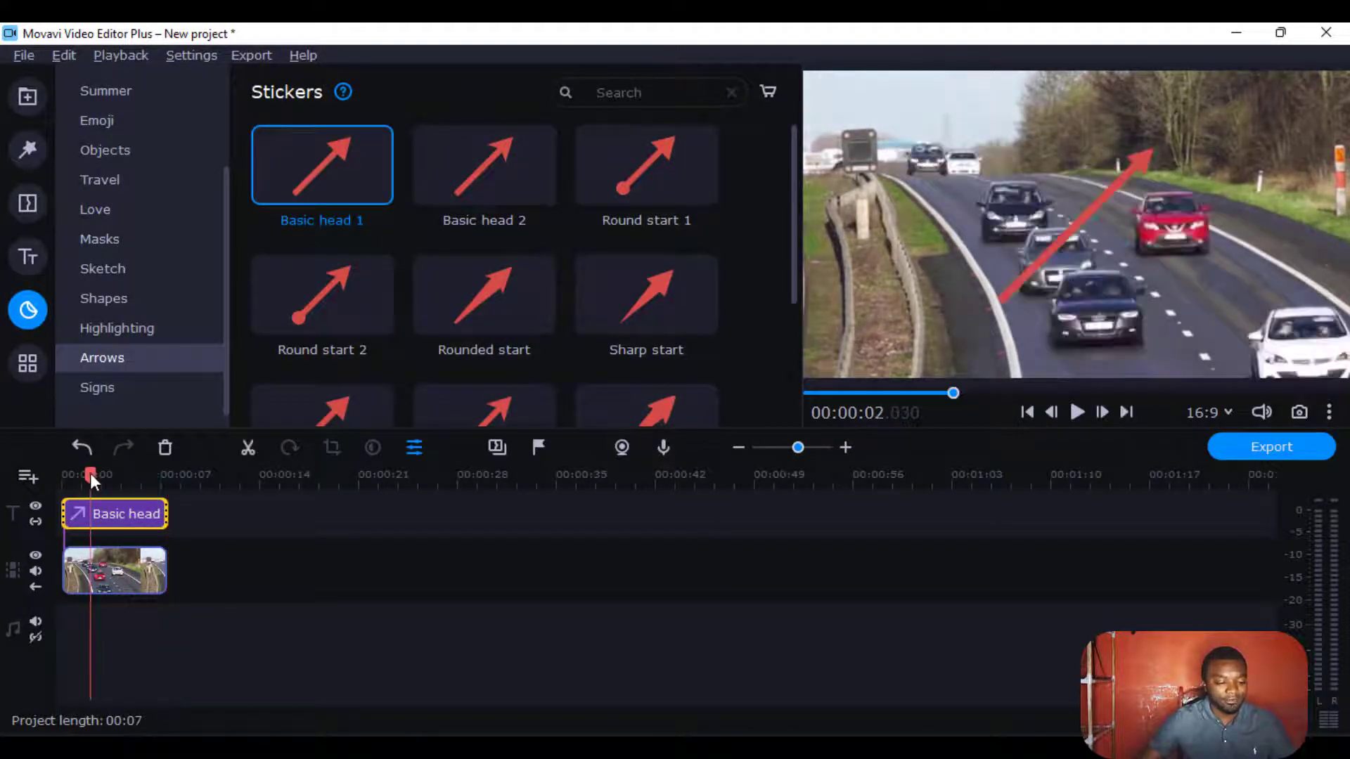
left_click(1134, 159)
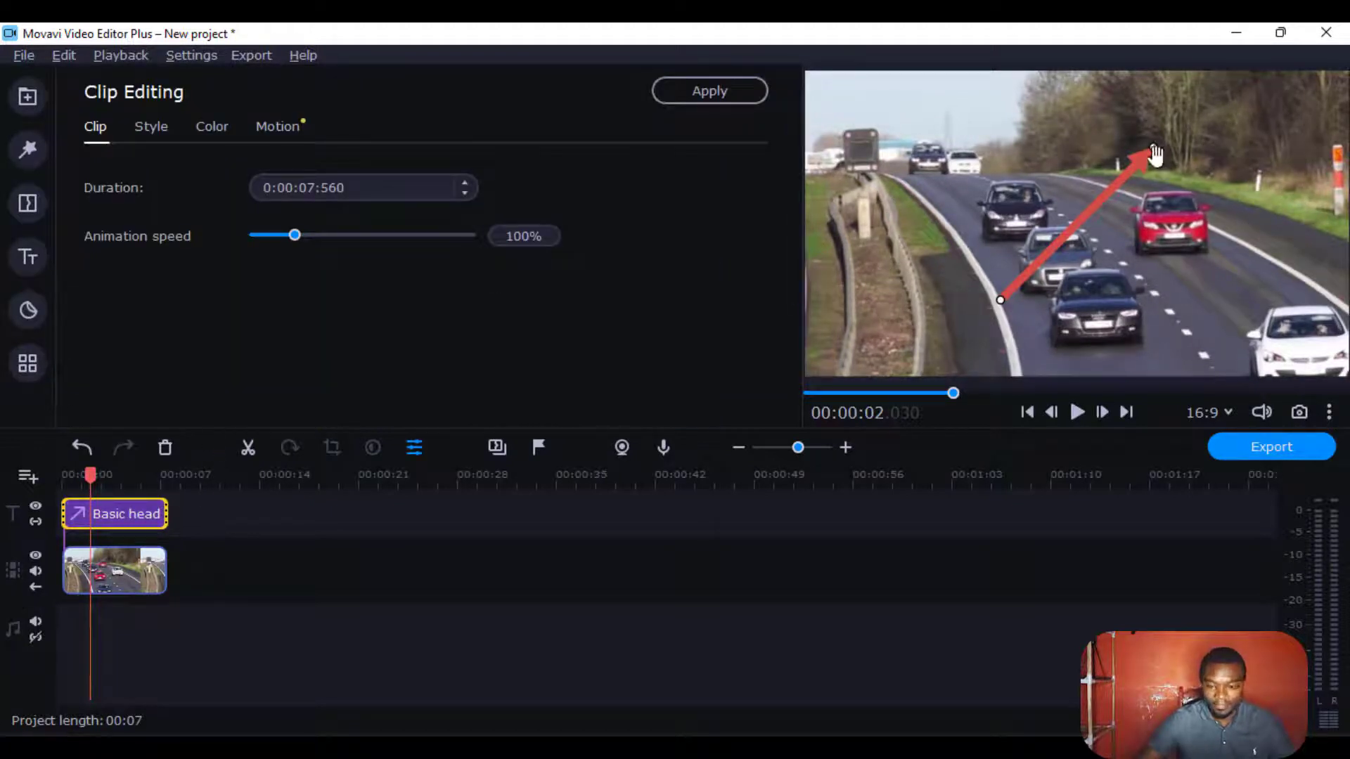
left_click_drag(1154, 153, 968, 189)
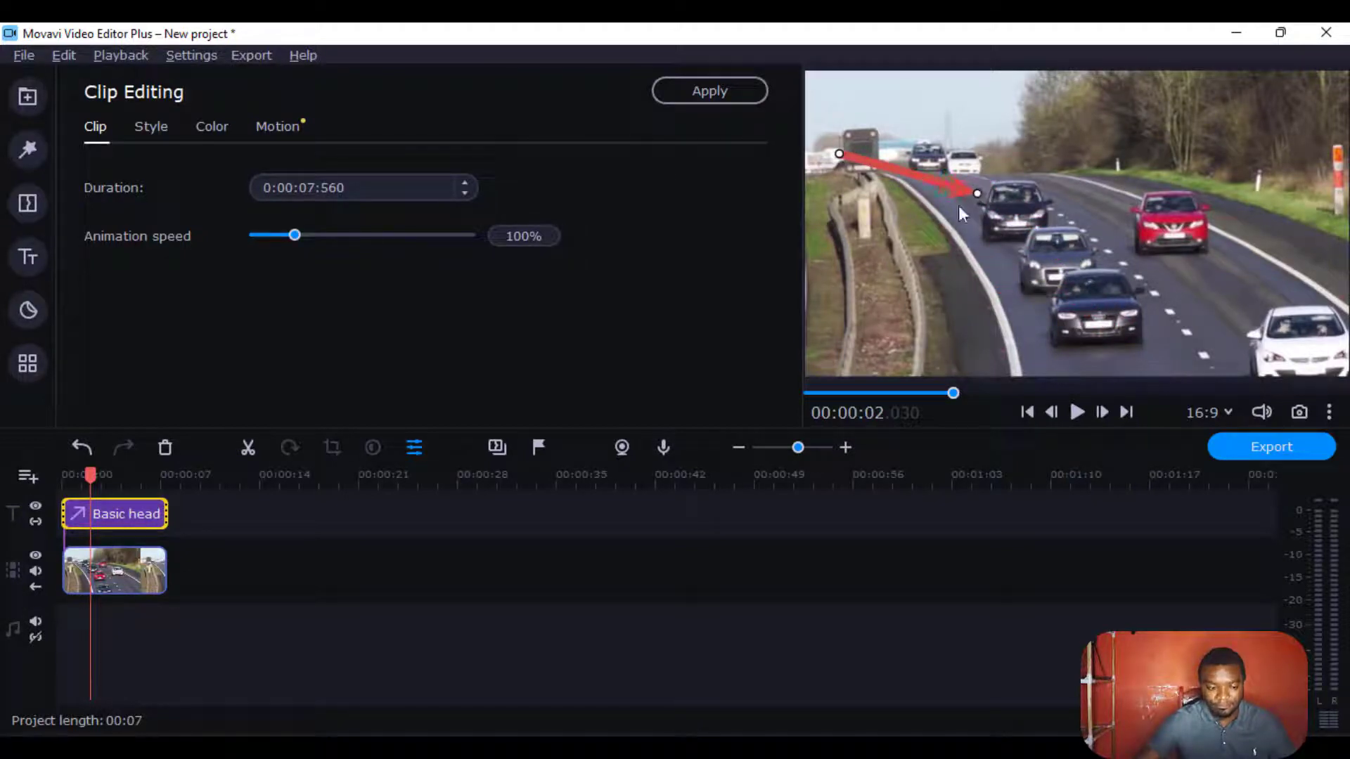
mouse_move(87, 475)
left_mouse_down()
mouse_move(61, 474)
mouse_move(97, 472)
mouse_move(66, 463)
left_mouse_up()
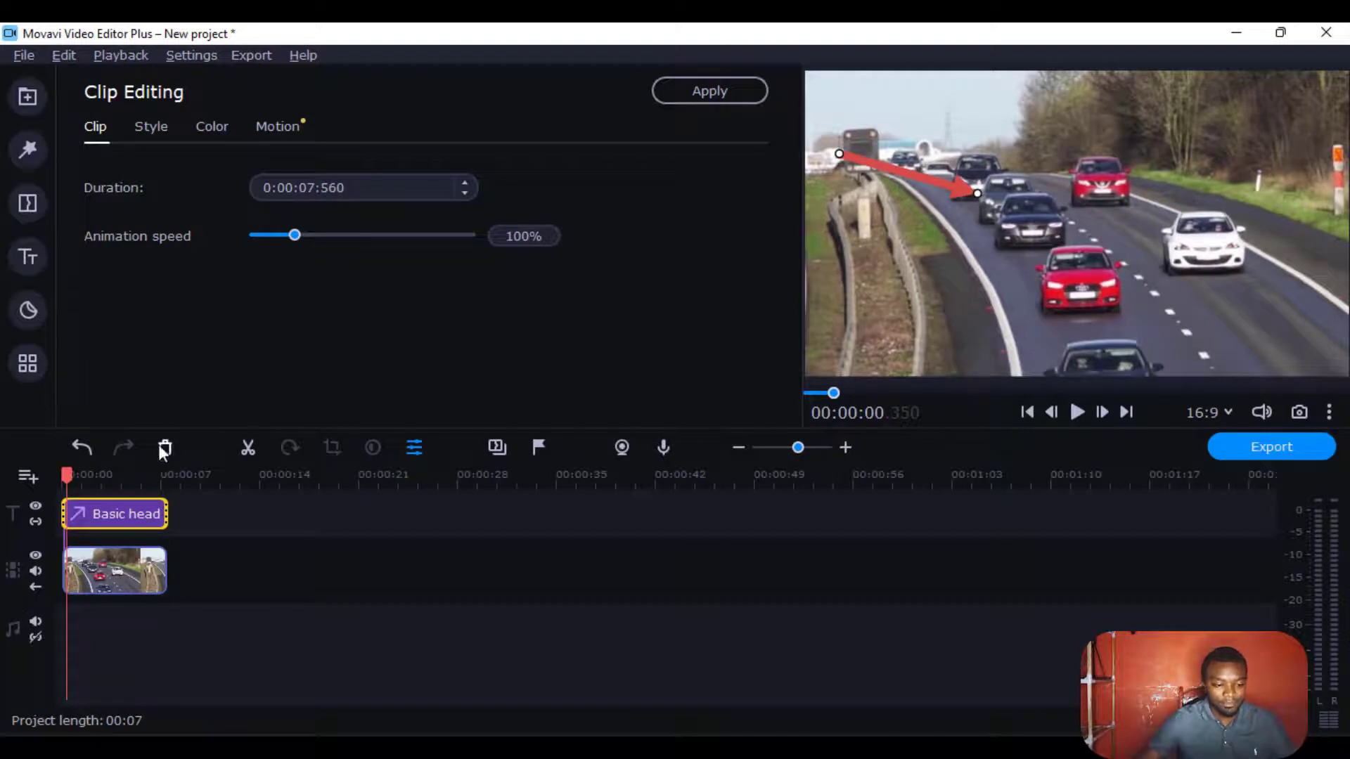
left_click_drag(887, 165, 988, 130)
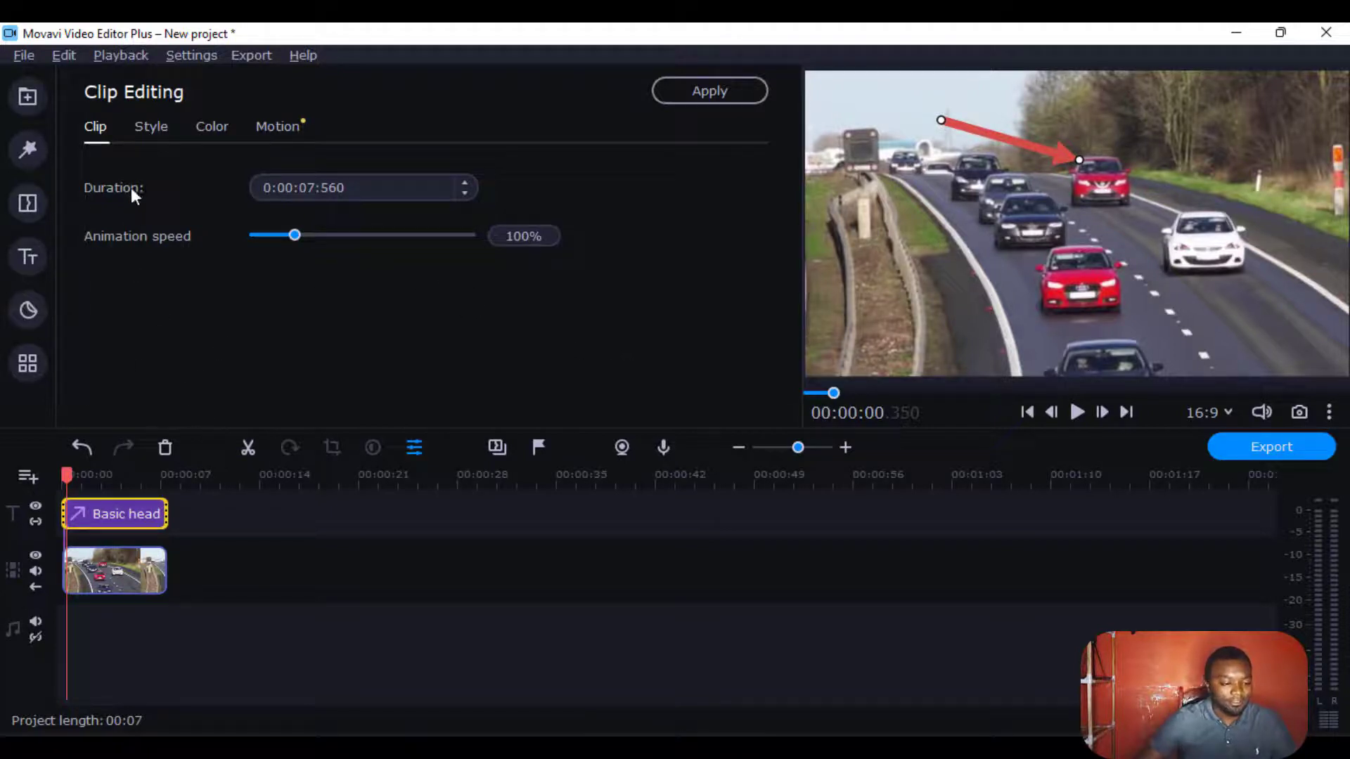
- Try a dashed line style on the arrow sticker
left_click(151, 134)
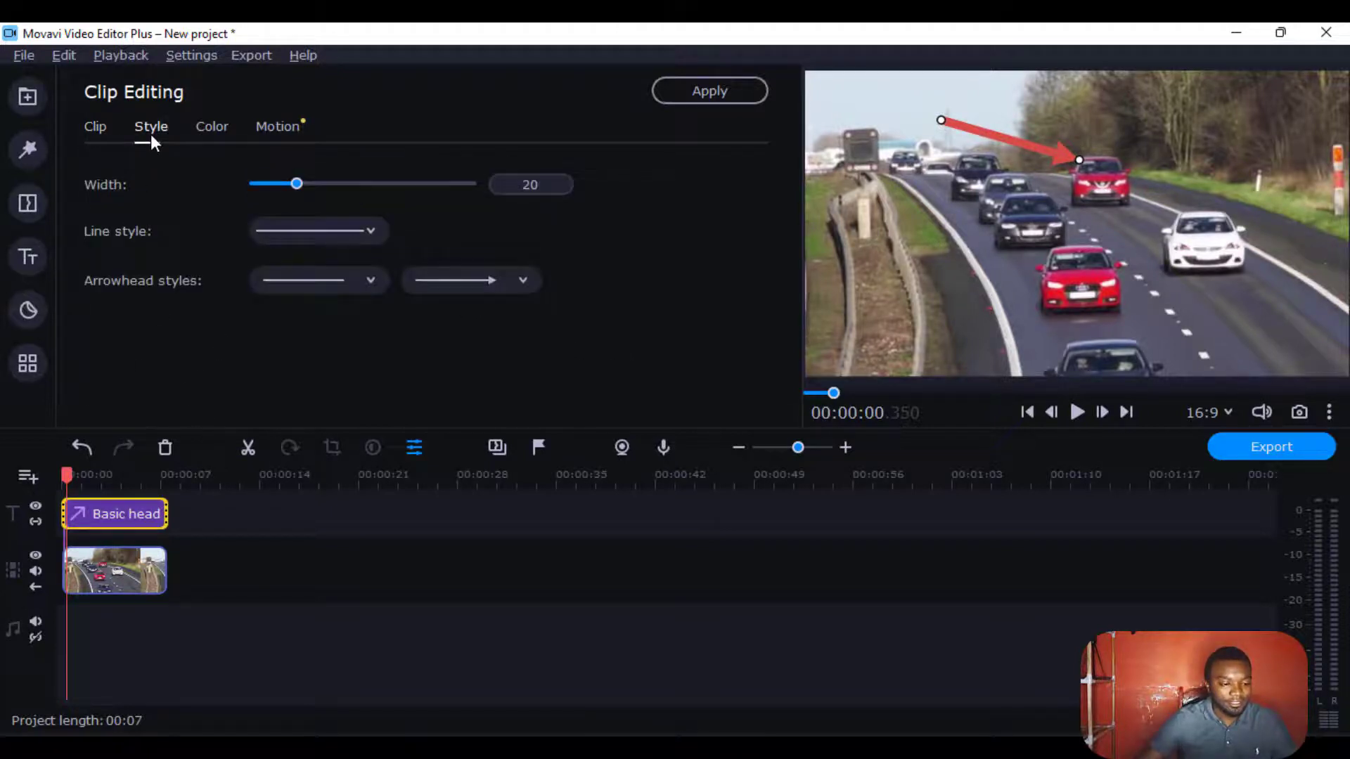
left_click(343, 239)
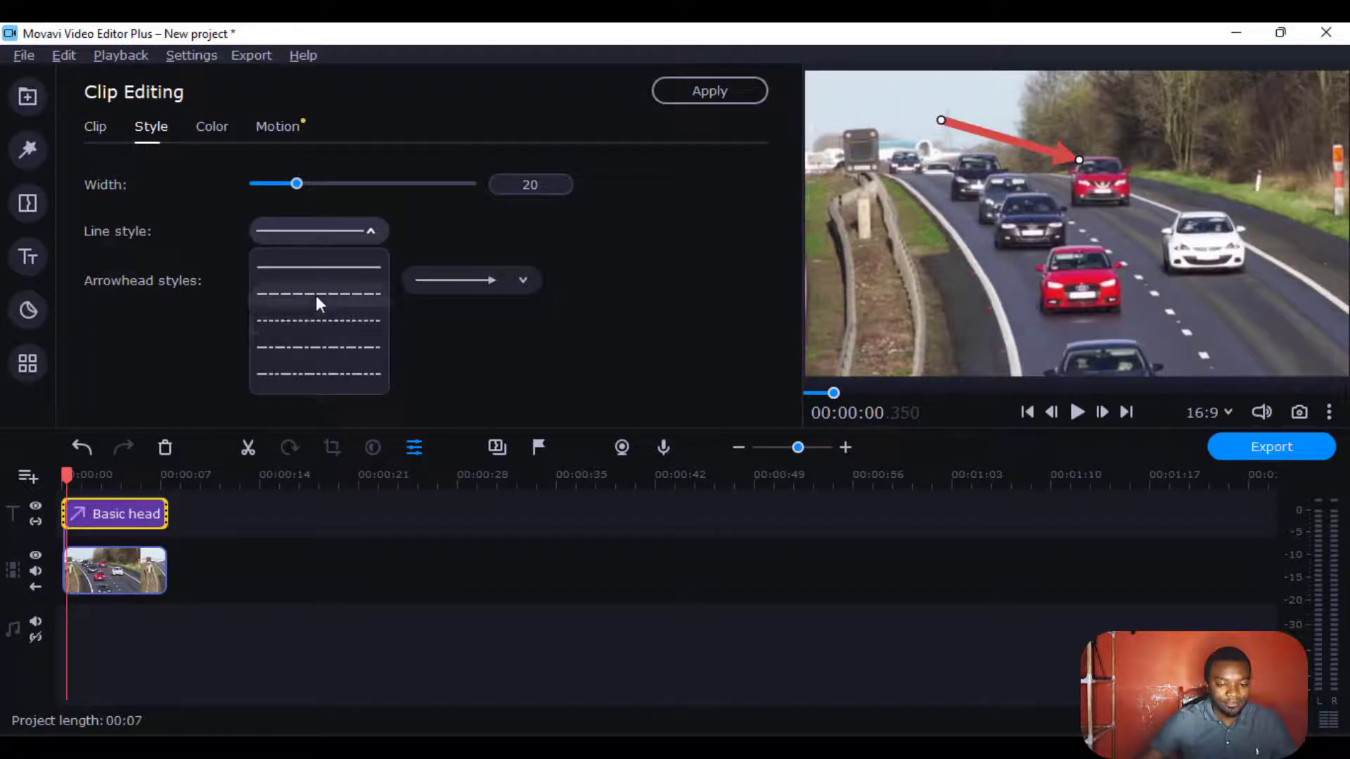
left_click(315, 294)
left_click(331, 230)
left_click(404, 347)
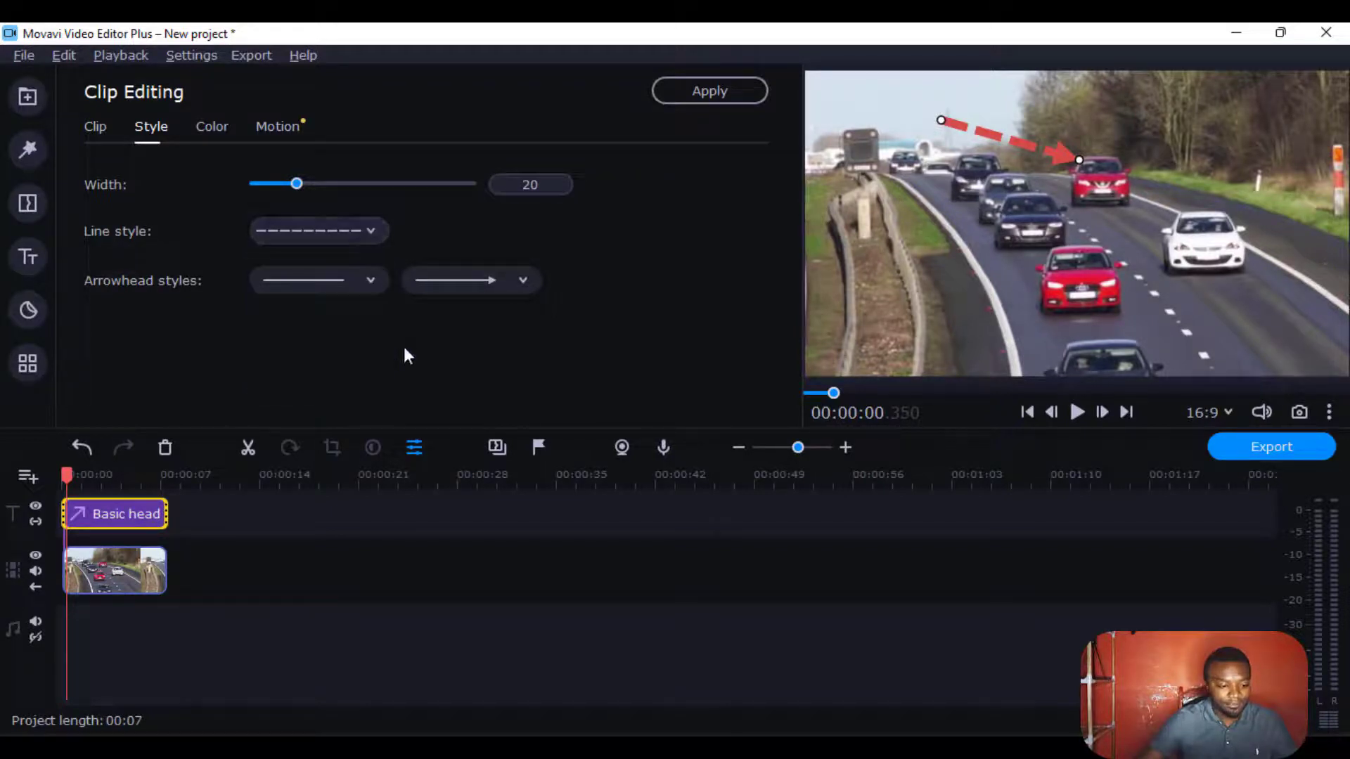
- Try the square and arrow-shaped start arrowheads on the sticker, and return its start to the plain style
left_click(326, 281)
left_click(308, 344)
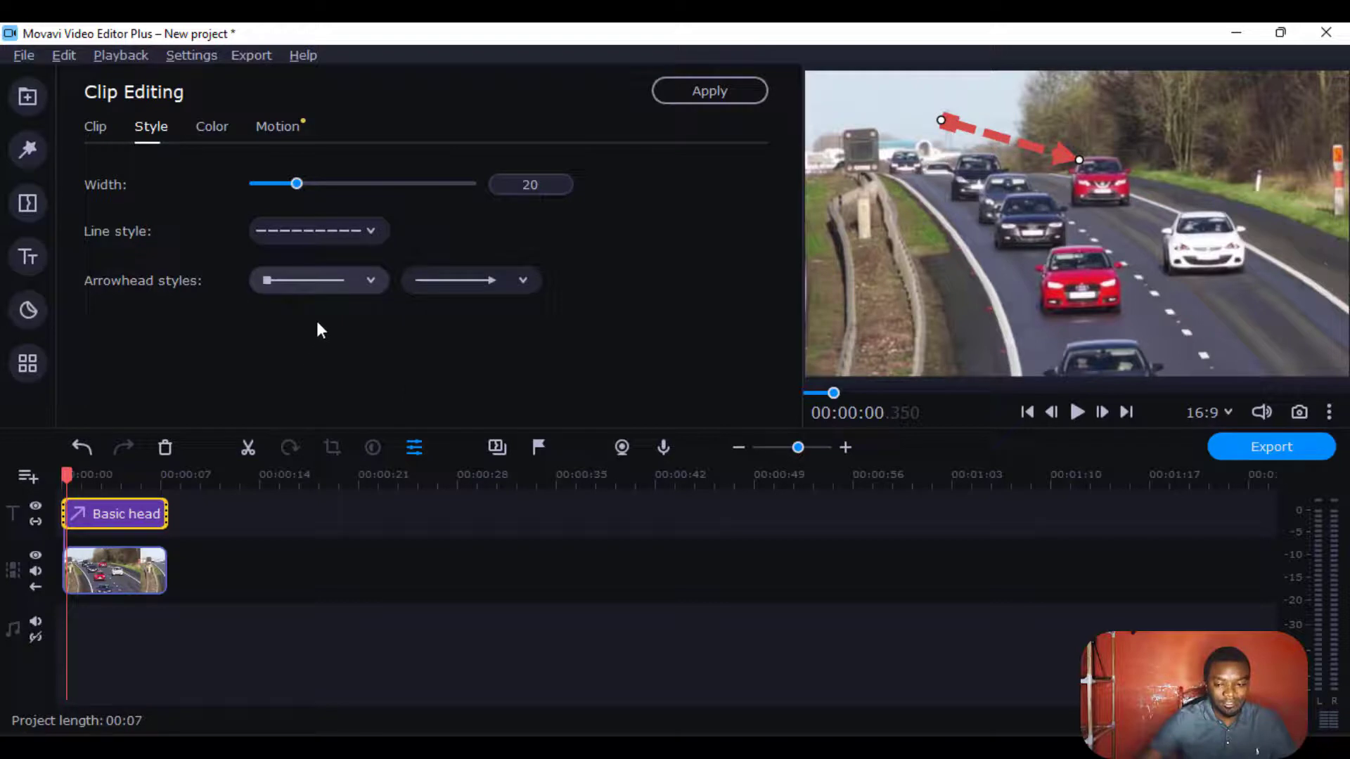
left_click(321, 291)
left_click(319, 410)
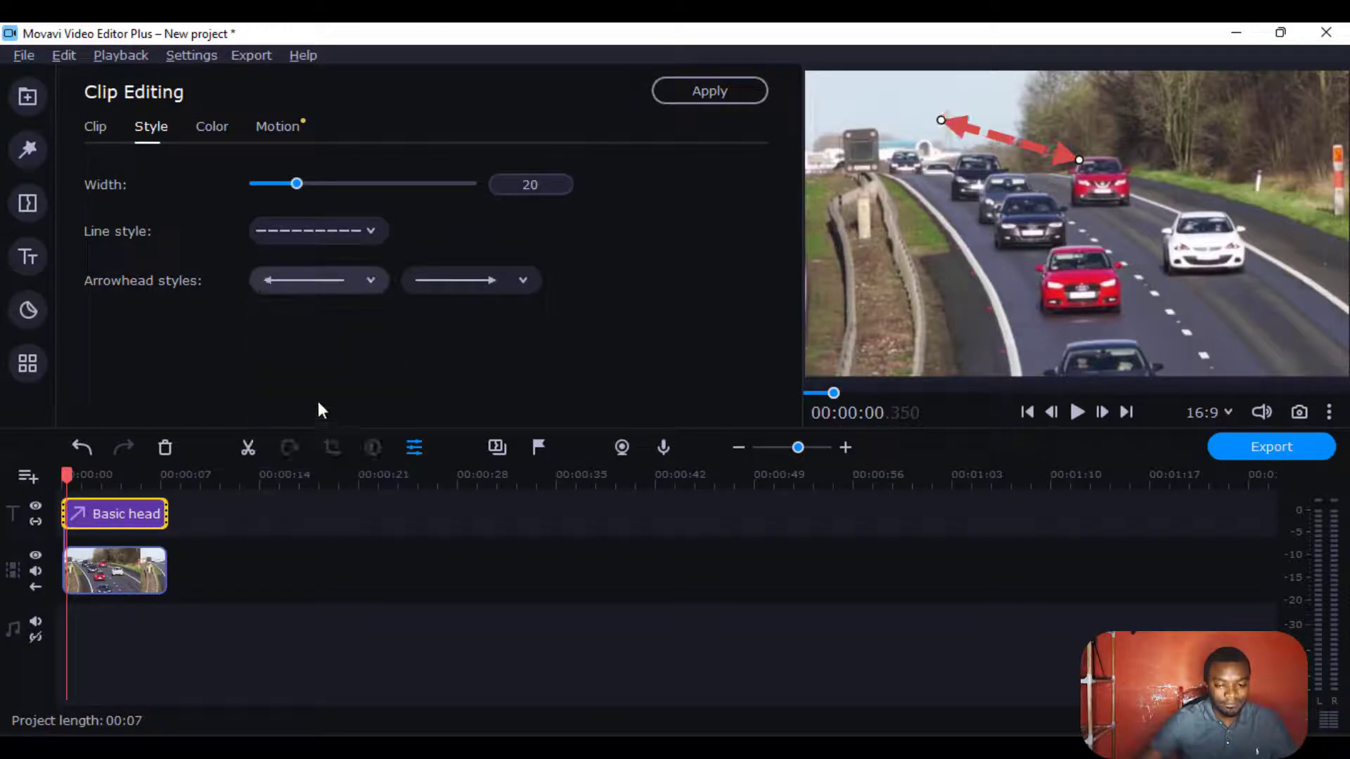
left_click(327, 283)
left_click(316, 315)
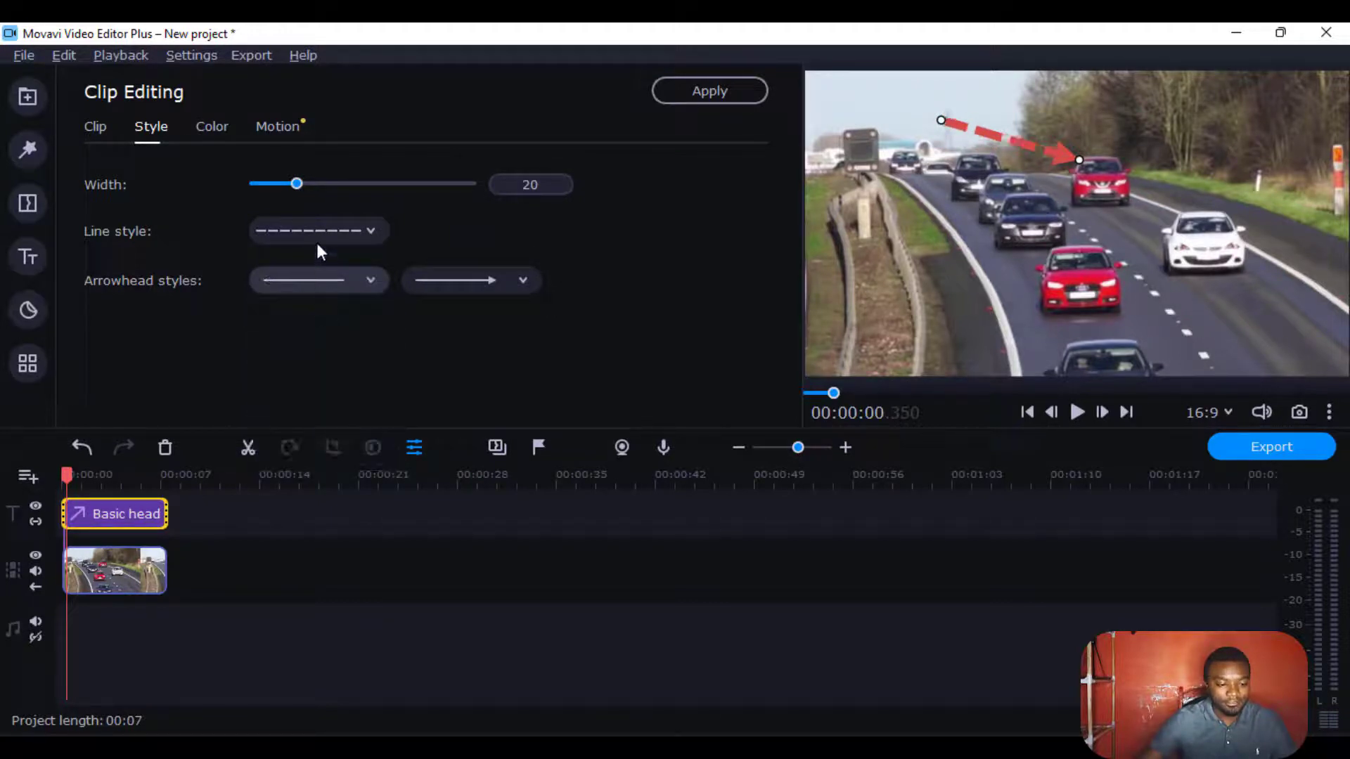
- Restore the arrow's solid line style, keep the pointed end arrowhead, and set the width to 51
left_click(319, 235)
left_click(311, 272)
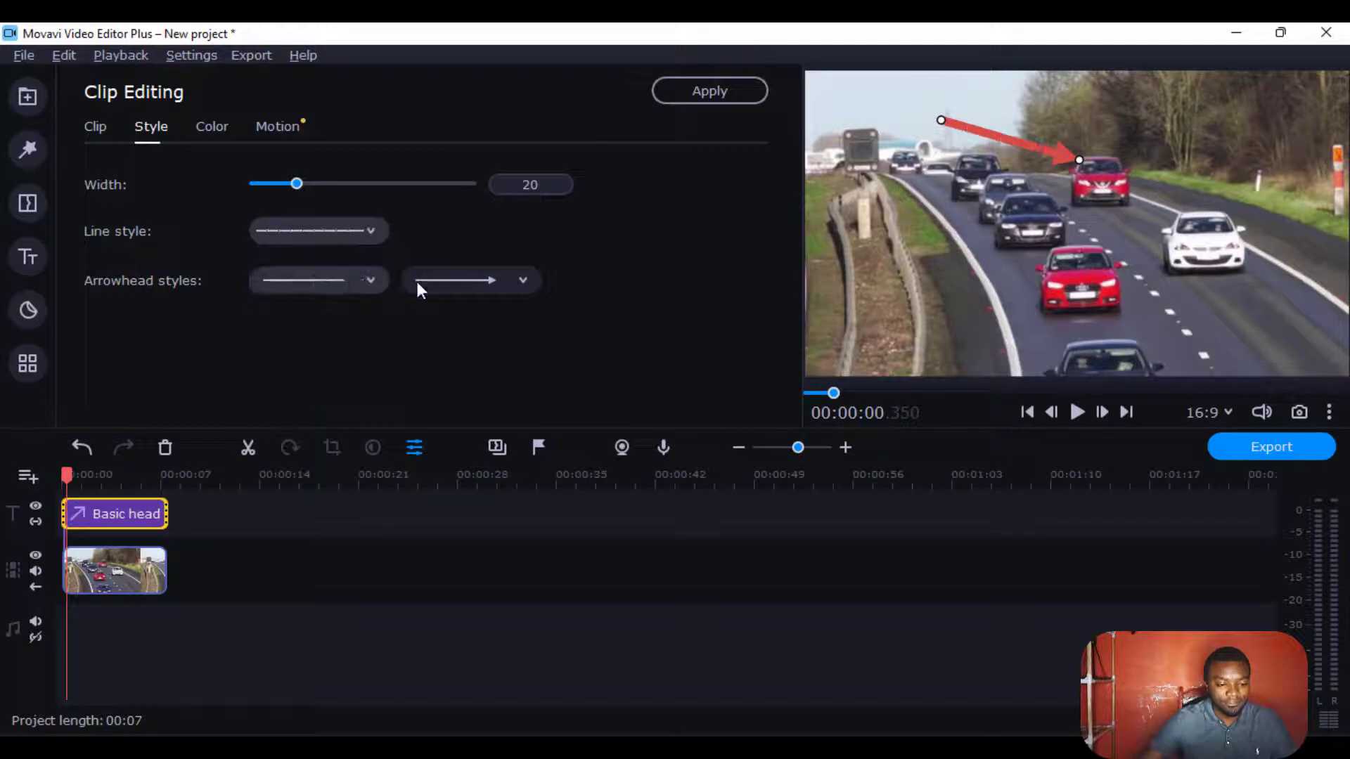
left_click(472, 290)
left_click(470, 356)
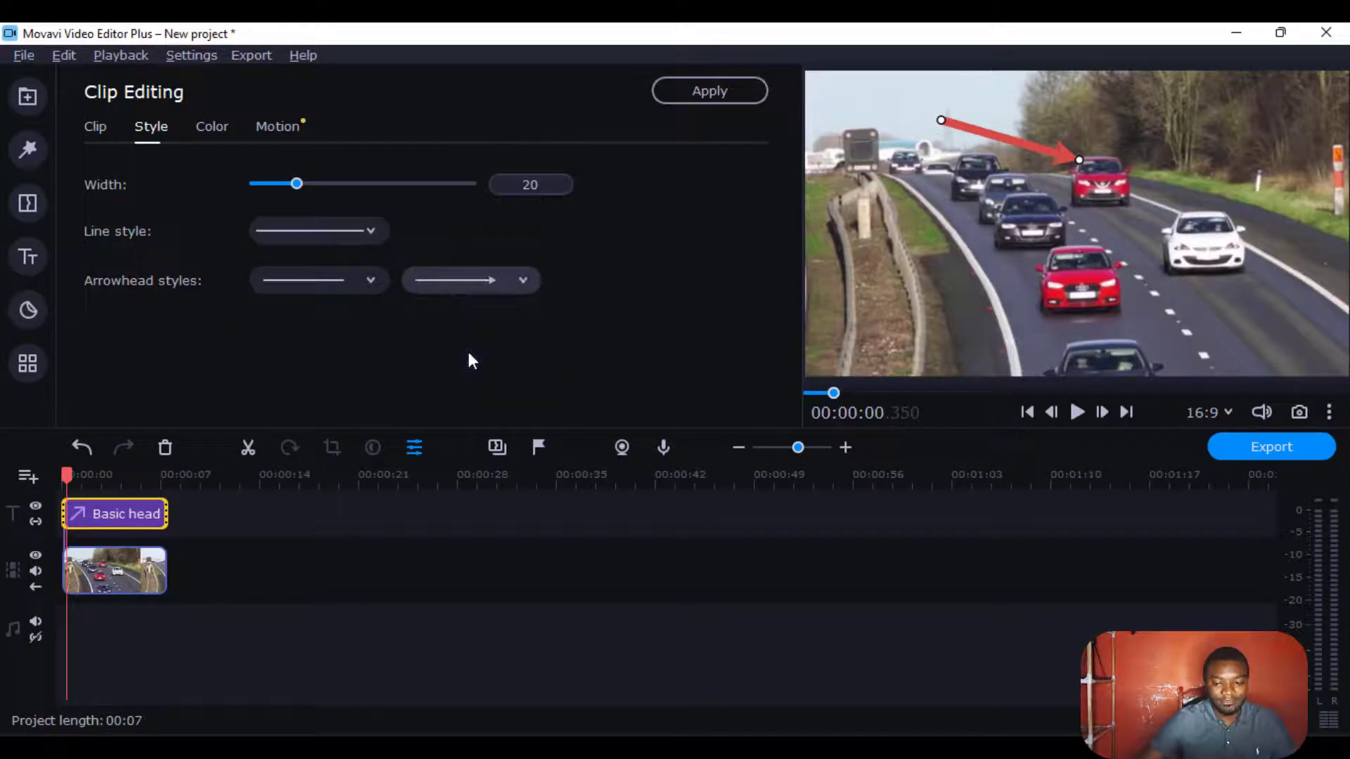
left_click_drag(304, 187, 373, 192)
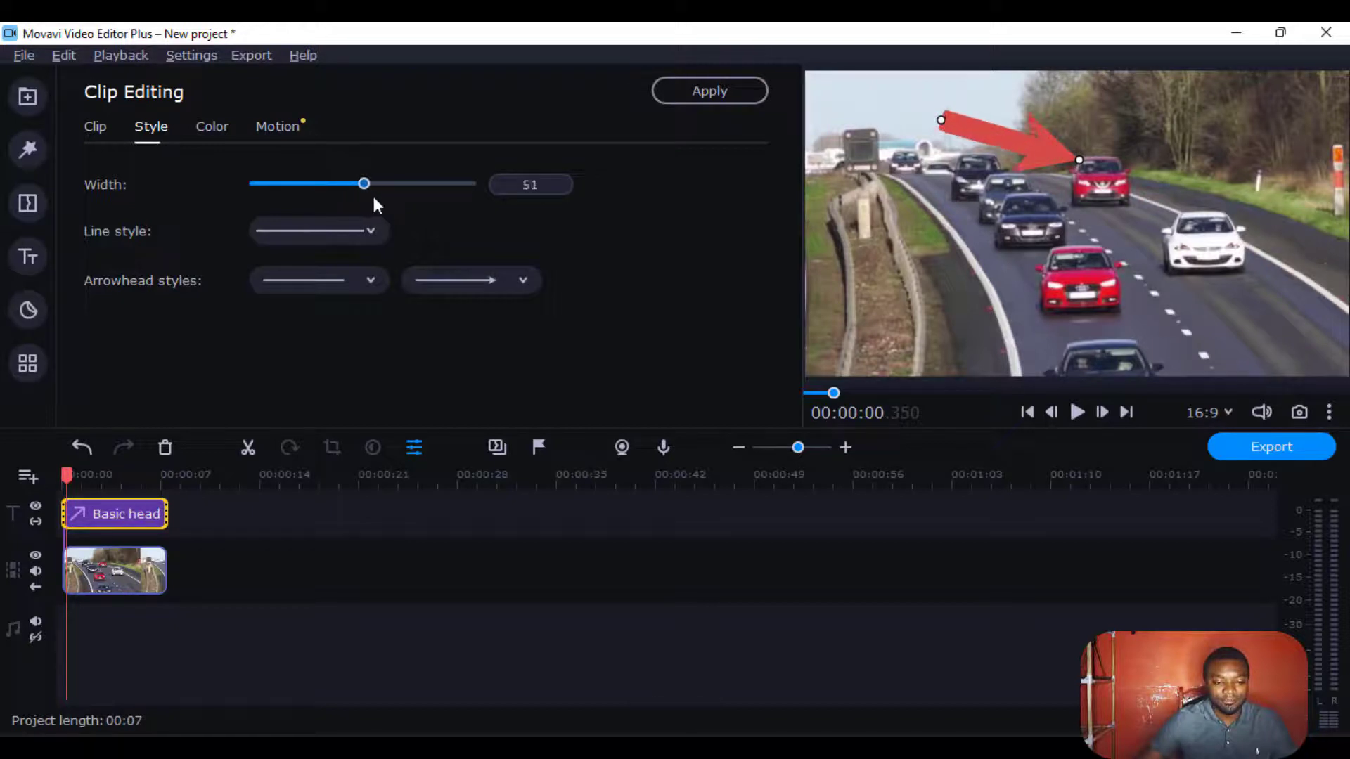
- Change the arrow's fill color to pure red (#ff0000), trying orange first
left_click(215, 130)
left_click(296, 191)
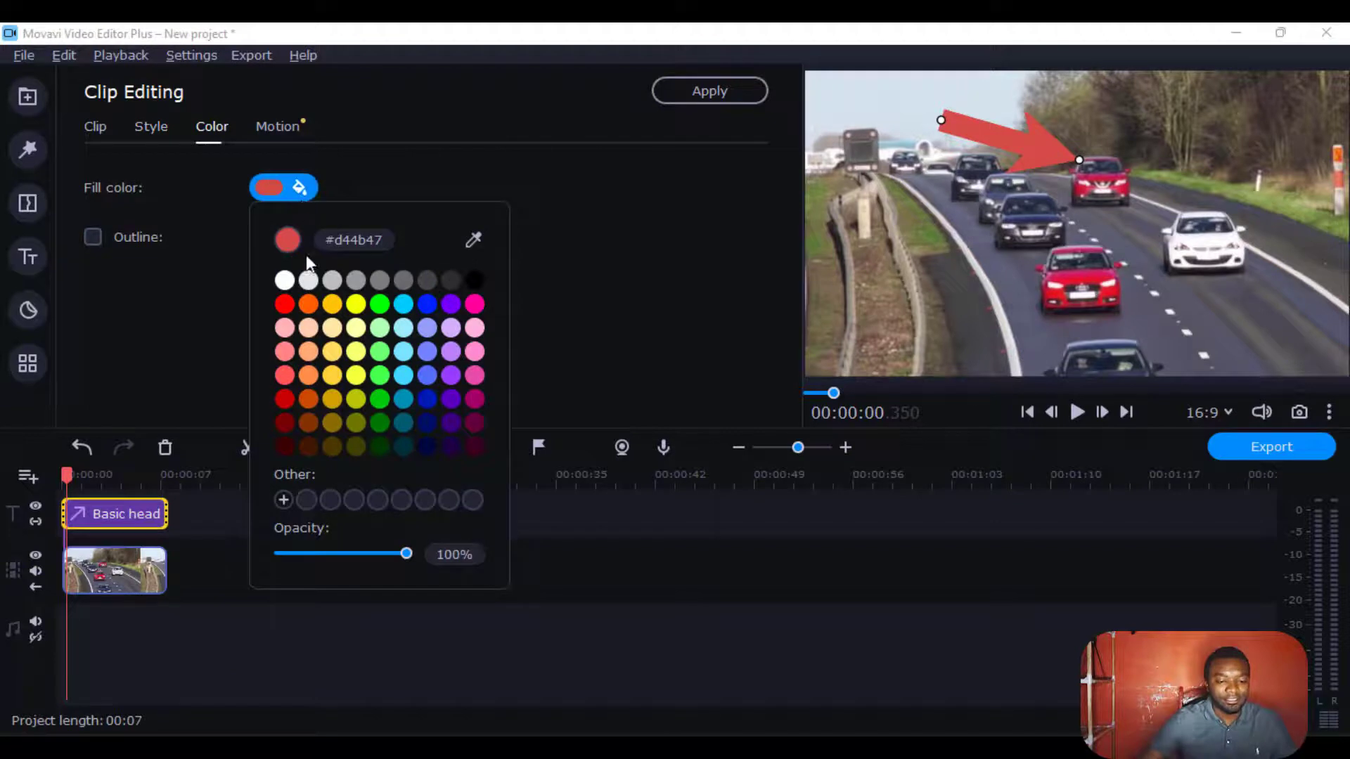
left_click(404, 305)
left_click(311, 310)
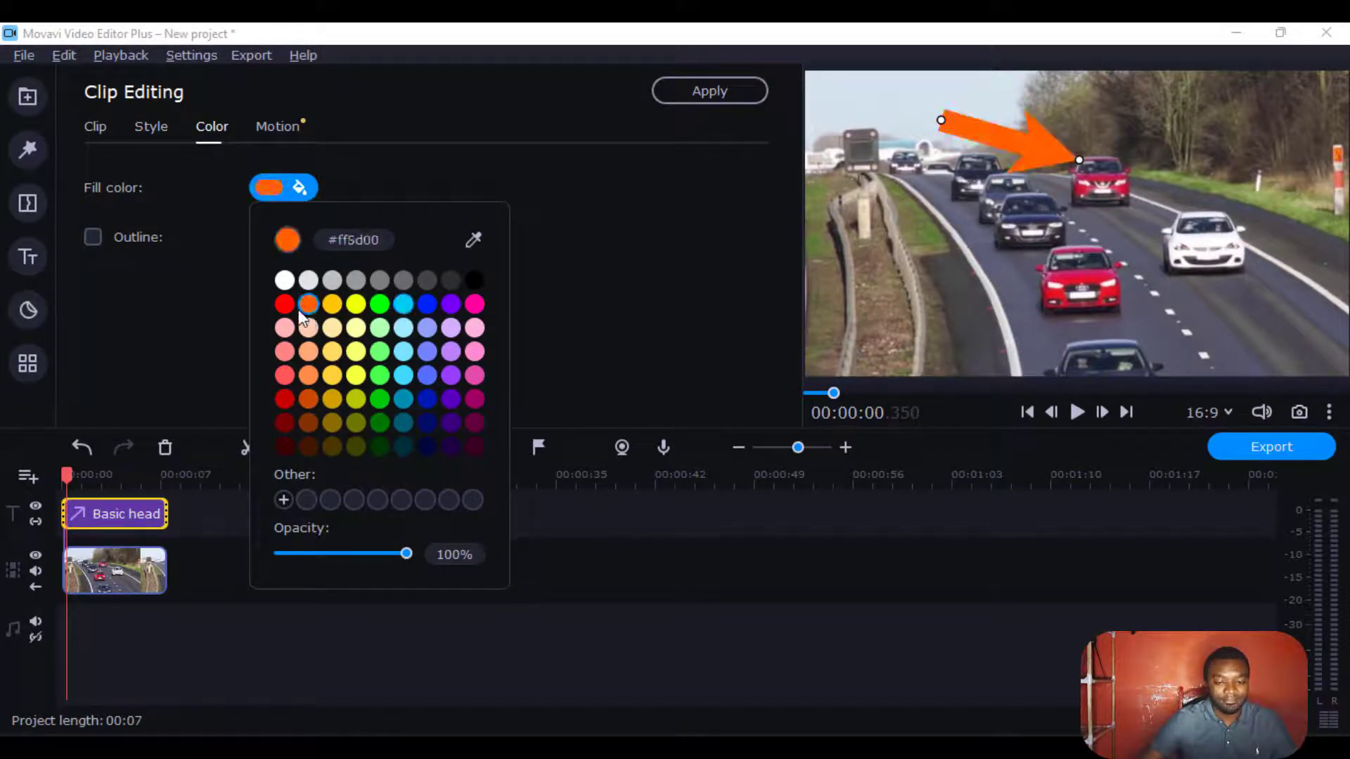
left_click(284, 306)
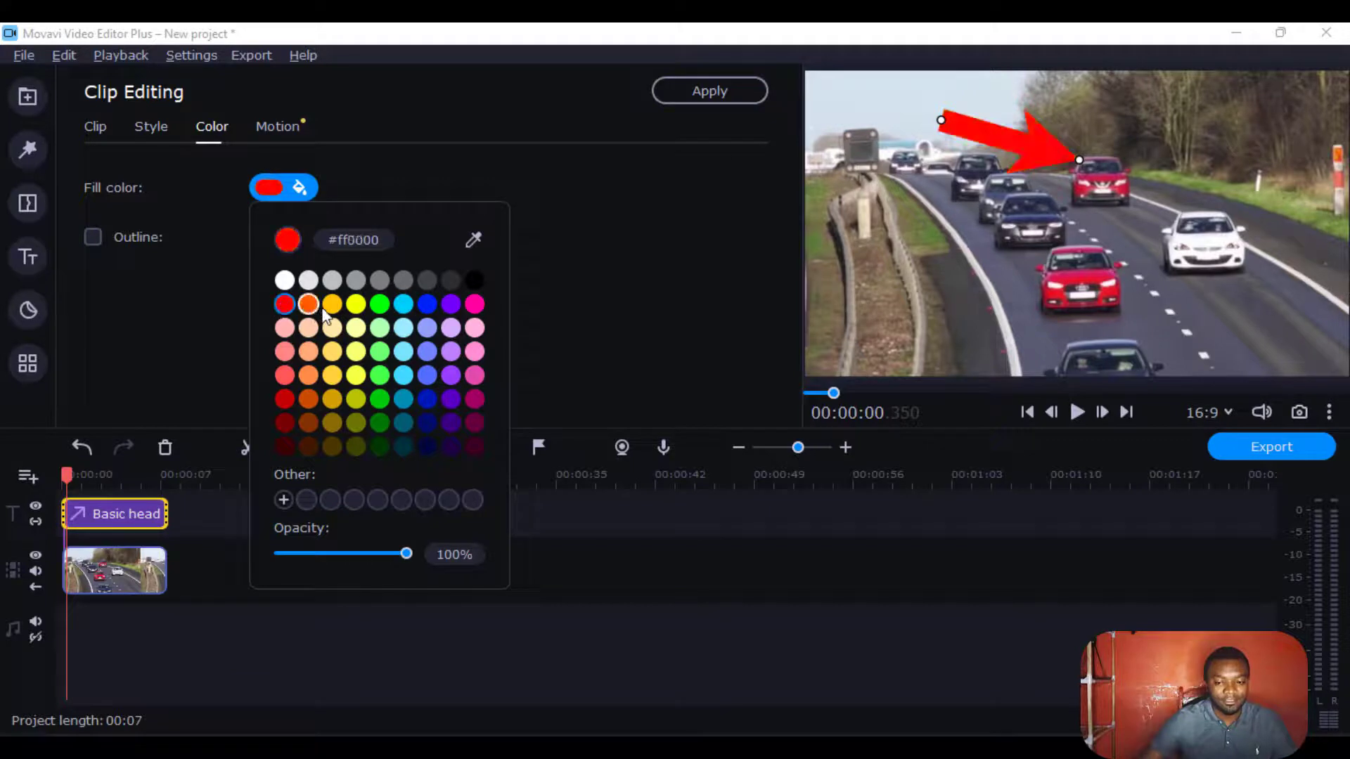
left_click(561, 218)
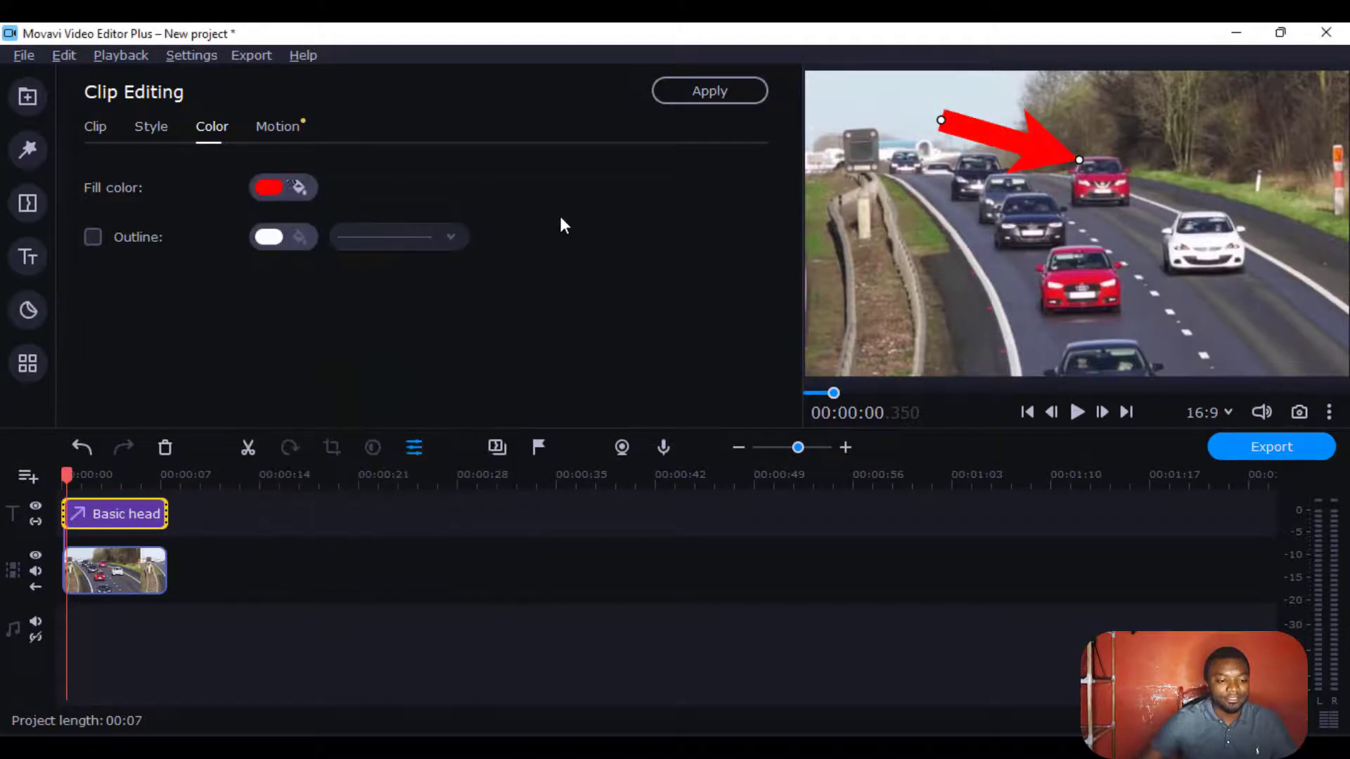
- Fit the motion tracking frame around the far red car, track it with the Precise method, and apply the sticker edits
left_click(284, 134)
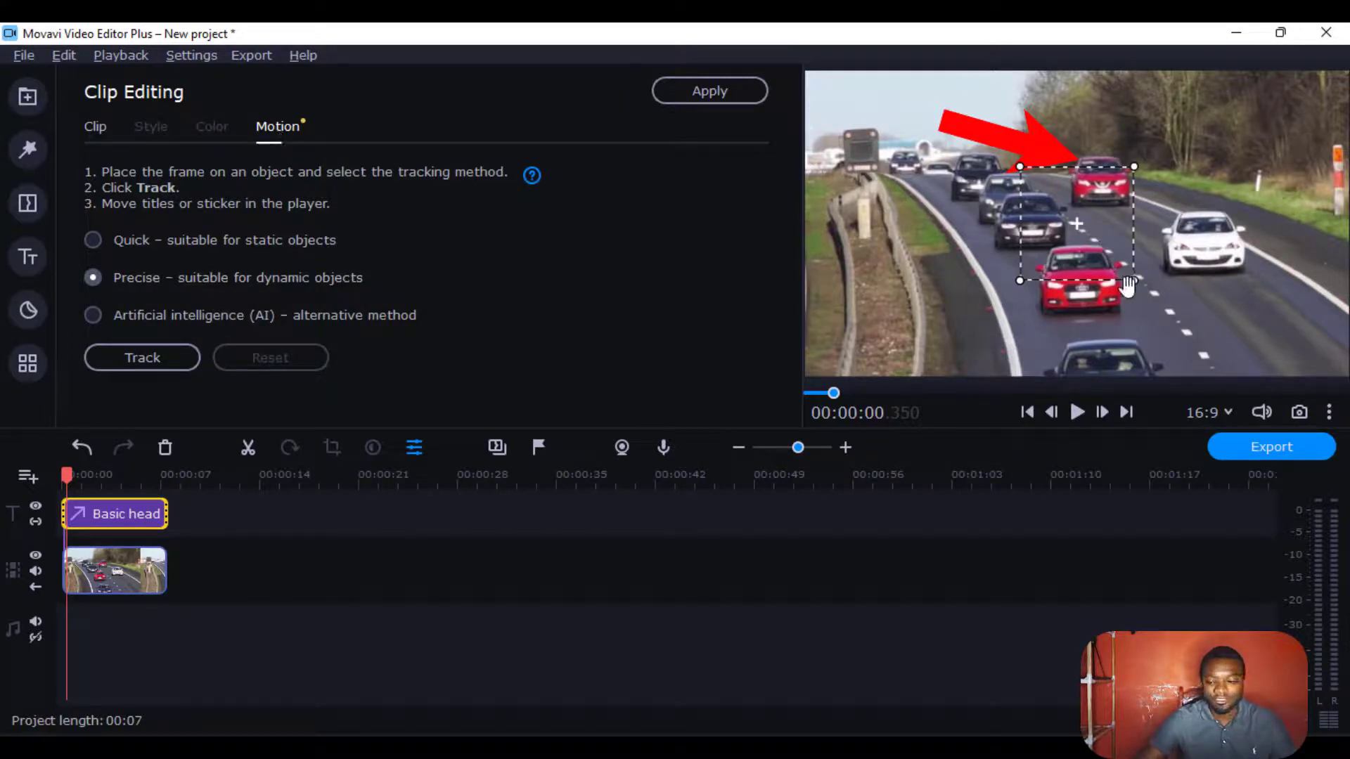
left_click_drag(1135, 279, 1096, 239)
left_click_drag(1045, 195, 1074, 143)
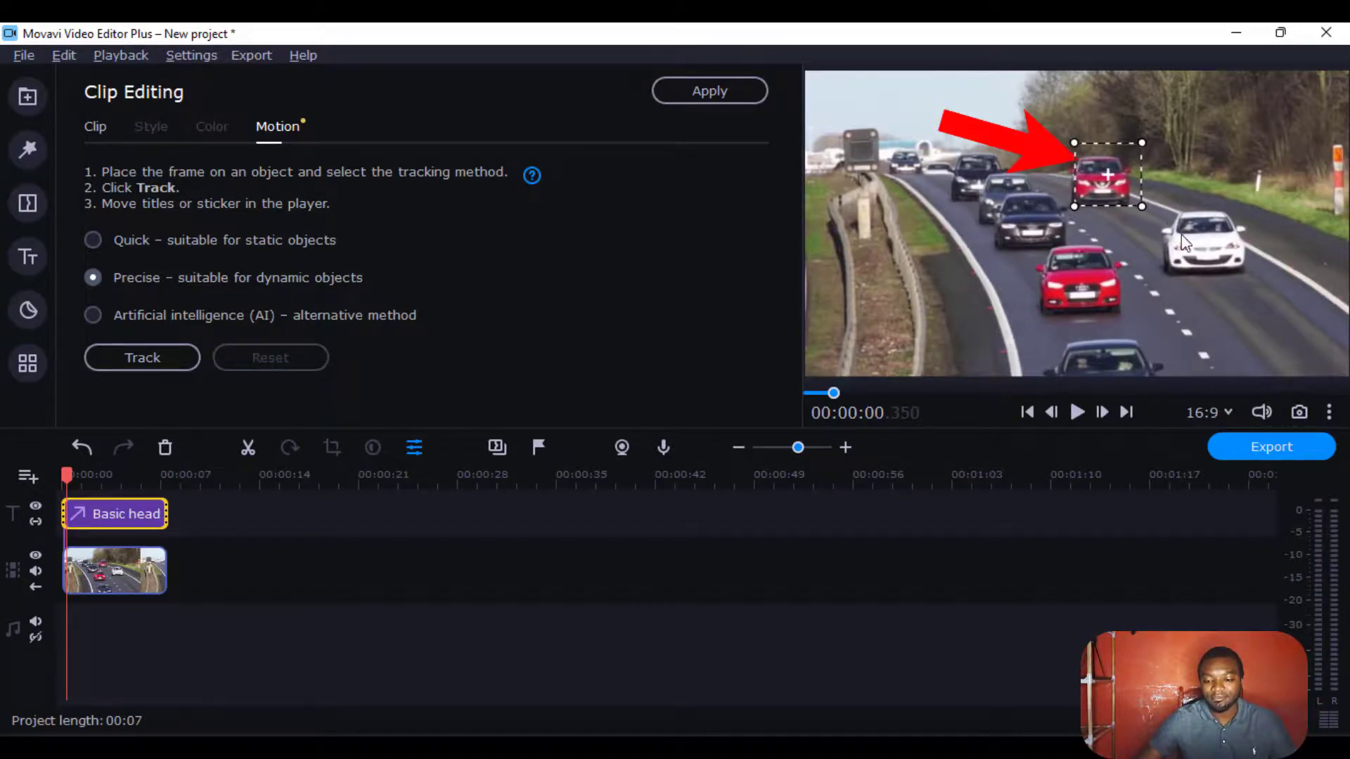
left_click_drag(1142, 207, 1130, 202)
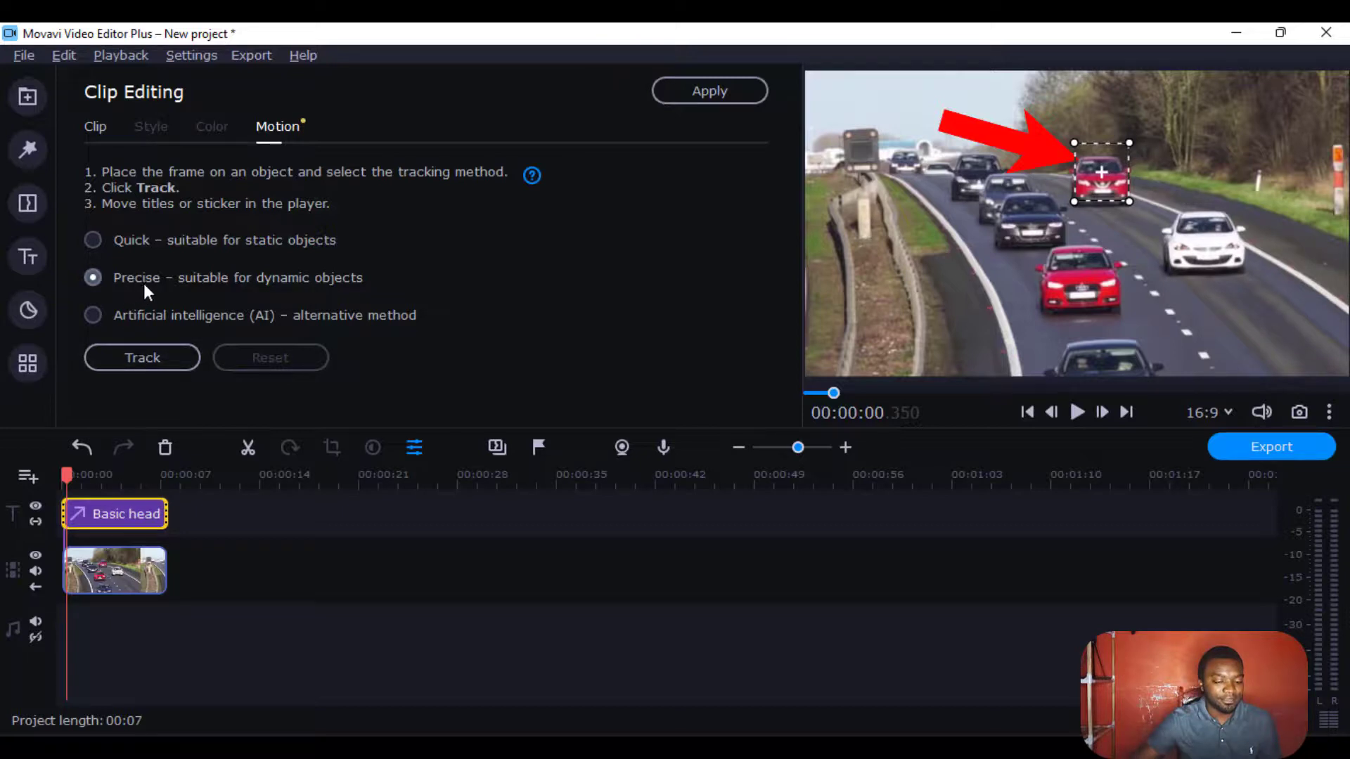
left_click(145, 359)
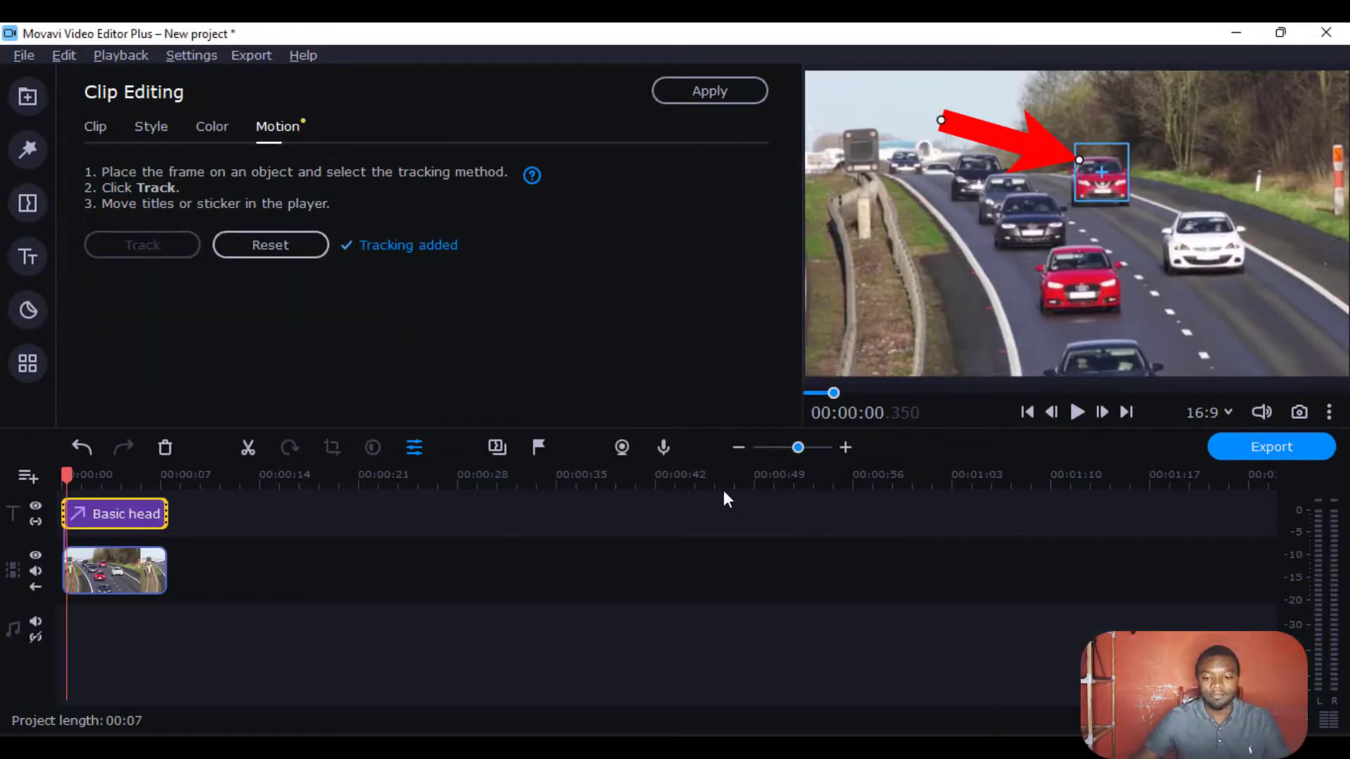
left_click(696, 97)
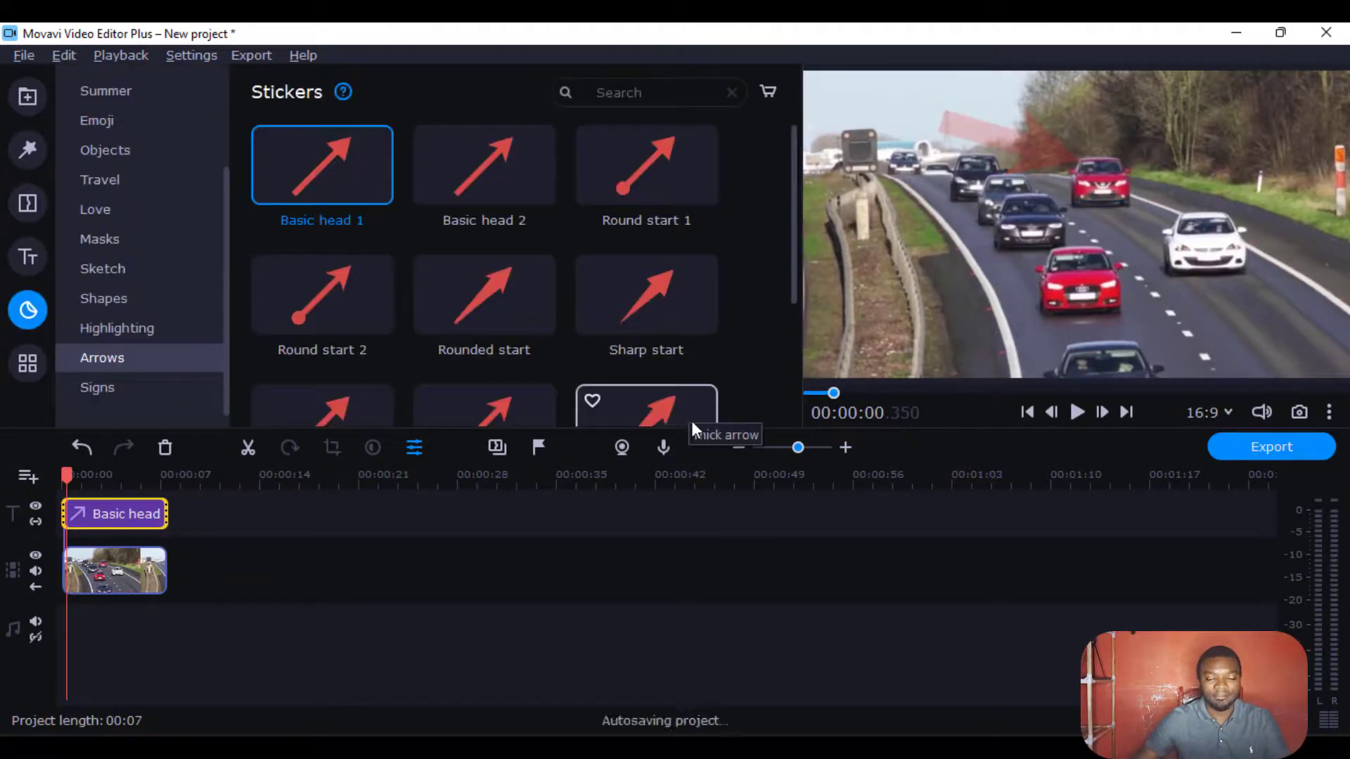
- Play back the cars clip and replay it from the beginning to check how the arrow follows the red car
left_click(1077, 420)
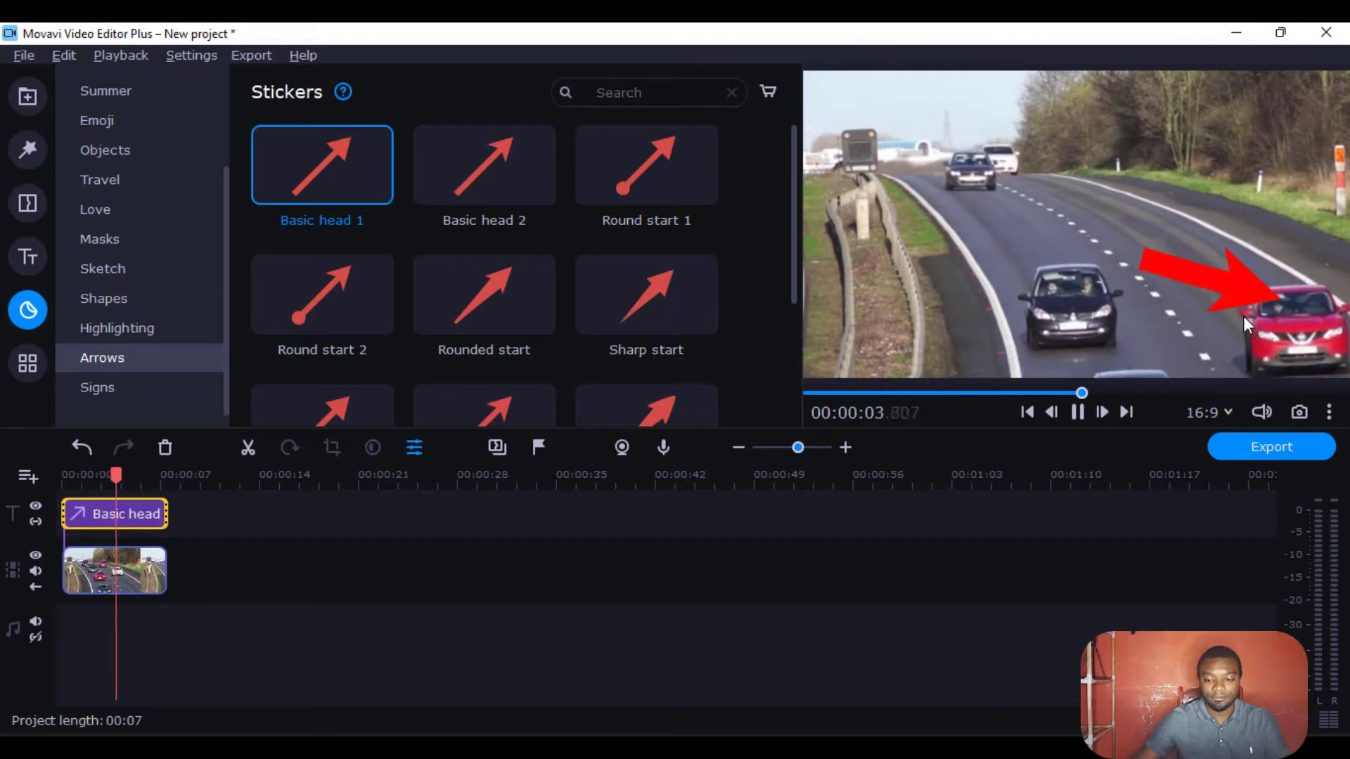
key("space")
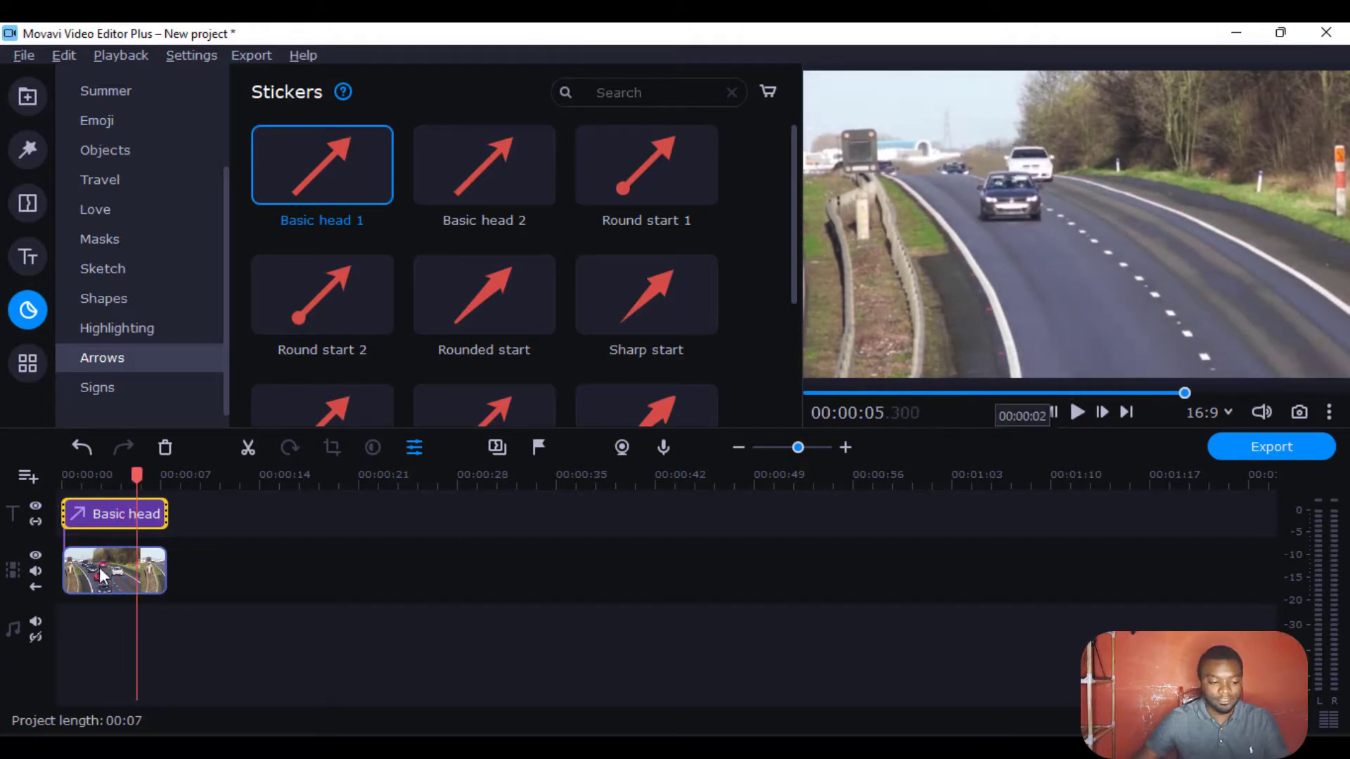
left_click_drag(136, 476, 61, 475)
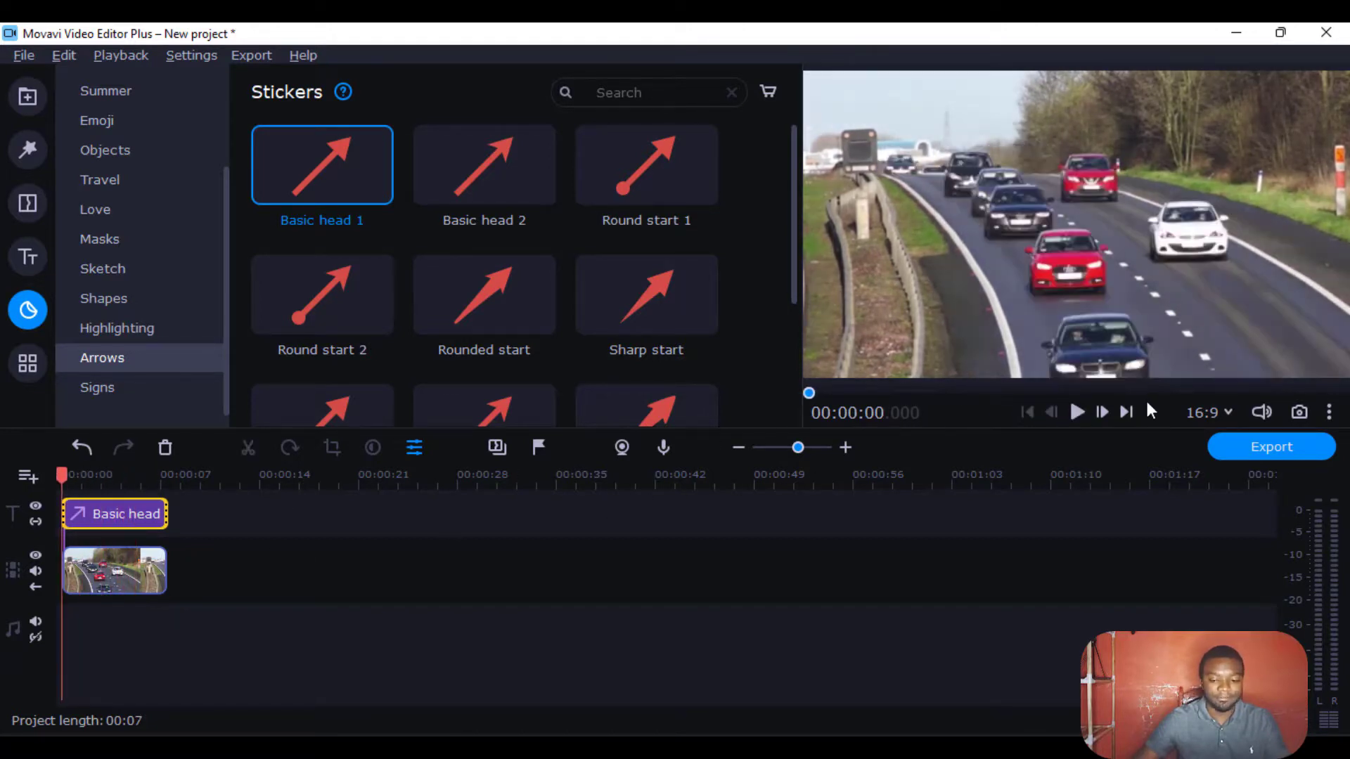
left_click(1077, 412)
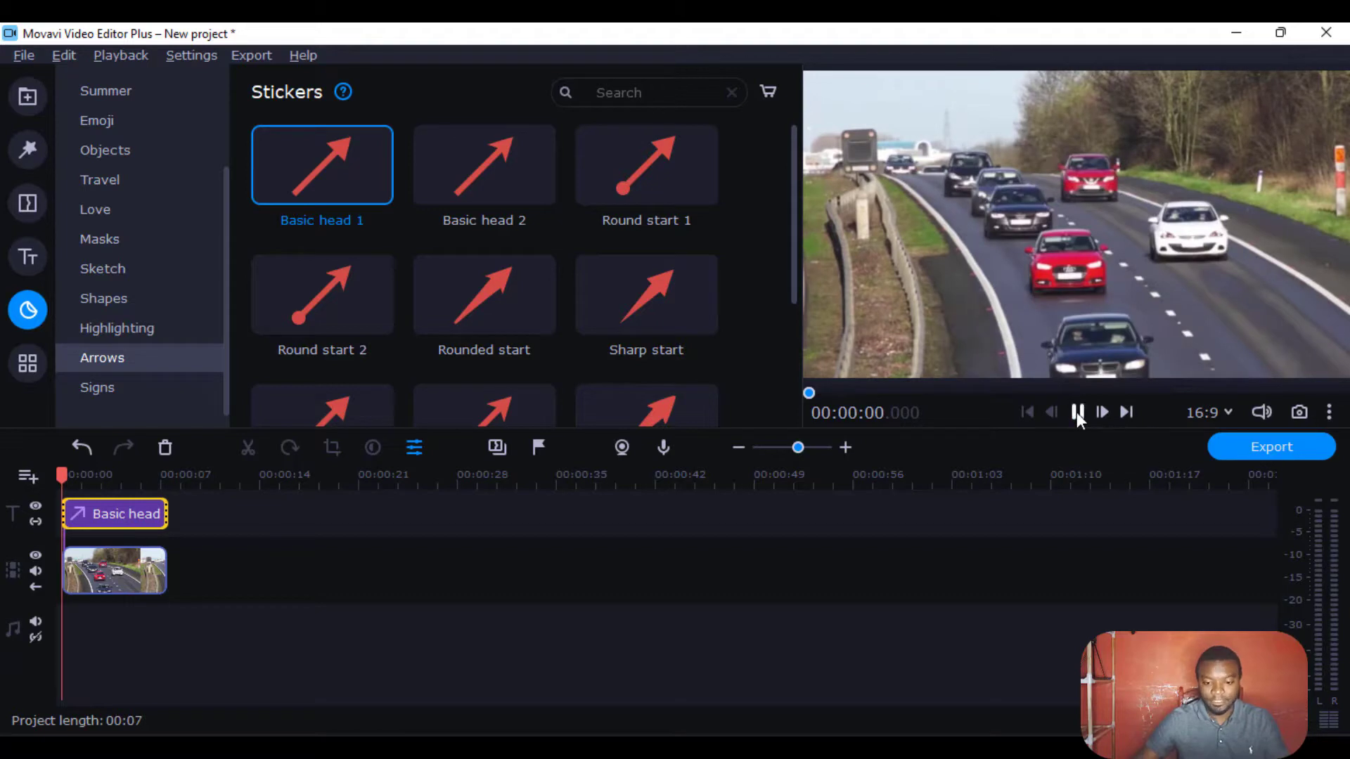